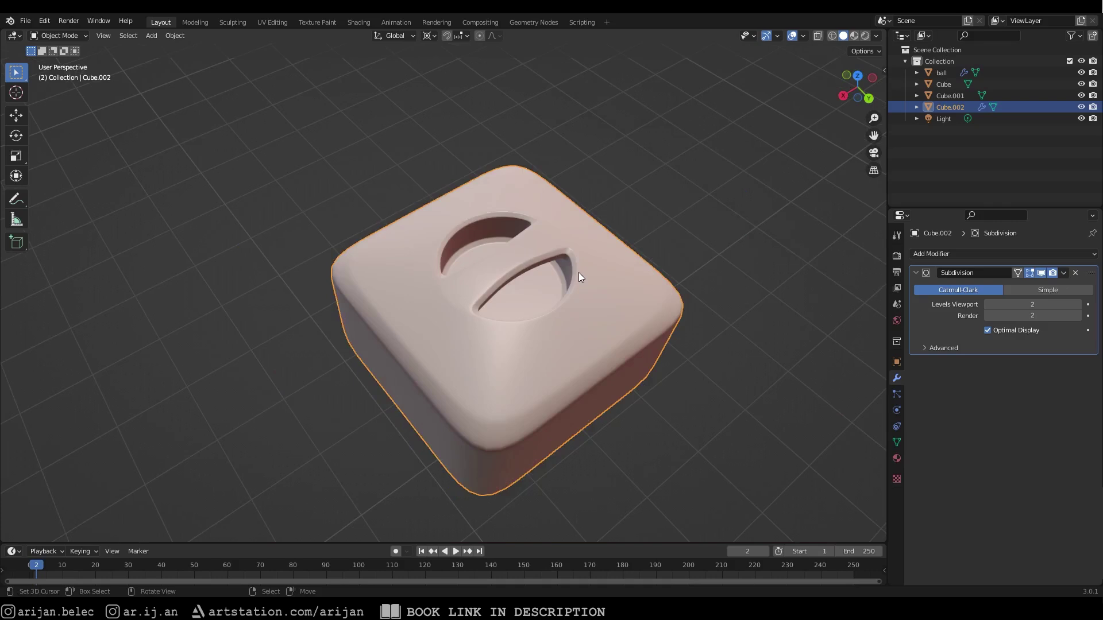
Step: Turn on the wireframe overlay to show the topology of the rounded box
{"action": "middle_click_drag", "start_coordinate": [591, 283], "coordinate": [417, 226]}
{"action": "scroll", "coordinate": [539, 260], "scroll_direction": "up", "scroll_amount": 2}
{"action": "scroll", "coordinate": [453, 270], "scroll_direction": "down", "scroll_amount": 3}
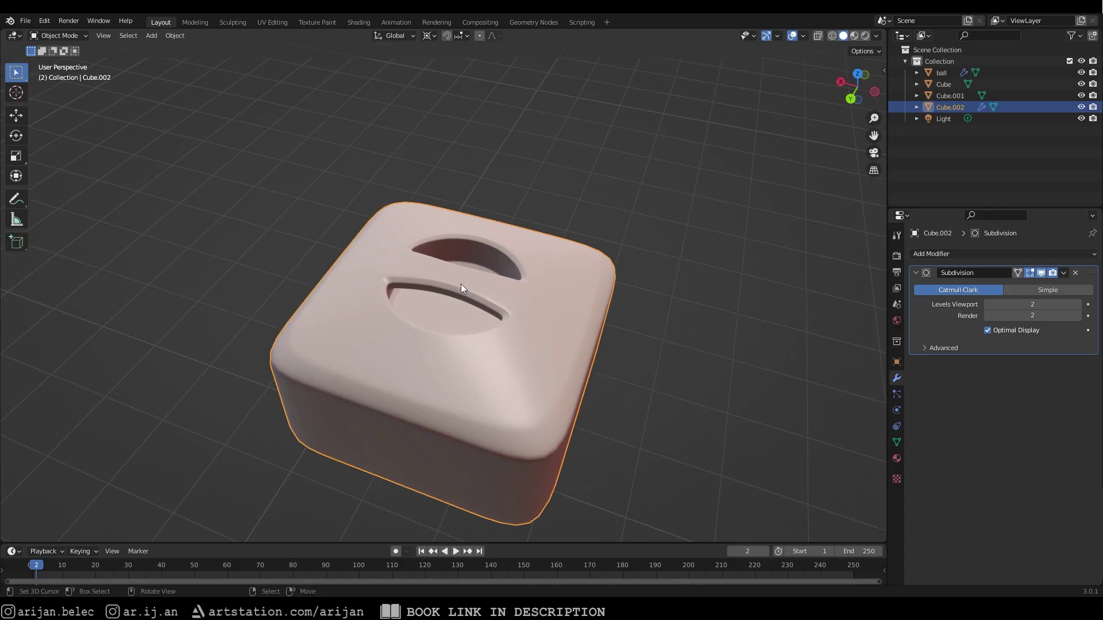
{"action": "scroll", "coordinate": [560, 329], "scroll_direction": "down", "scroll_amount": 2}
{"action": "middle_click_drag", "start_coordinate": [561, 329], "coordinate": [524, 330]}
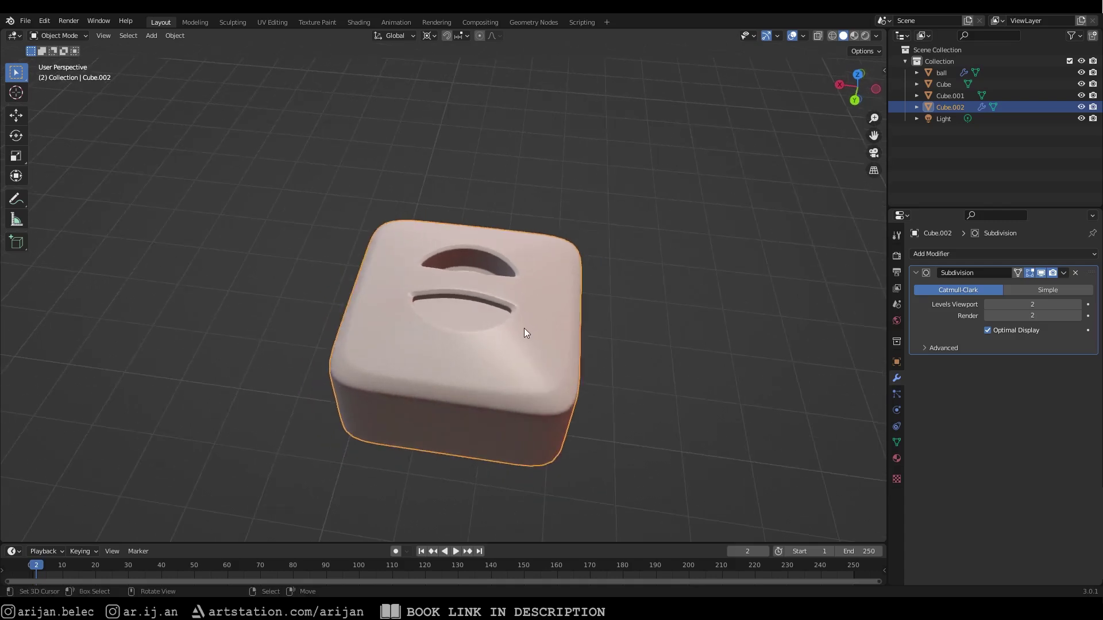
{"action": "scroll", "coordinate": [545, 316], "scroll_direction": "up", "scroll_amount": 2}
{"action": "left_click", "coordinate": [803, 36]}
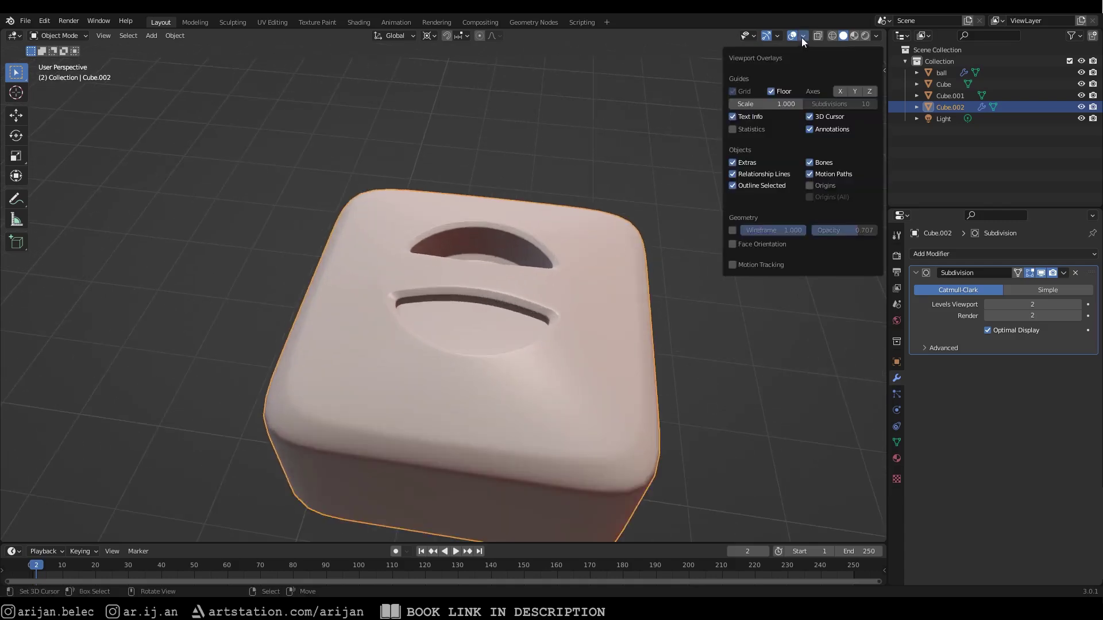
{"action": "left_click", "coordinate": [732, 230]}
{"action": "middle_click_drag", "start_coordinate": [661, 259], "coordinate": [543, 300]}
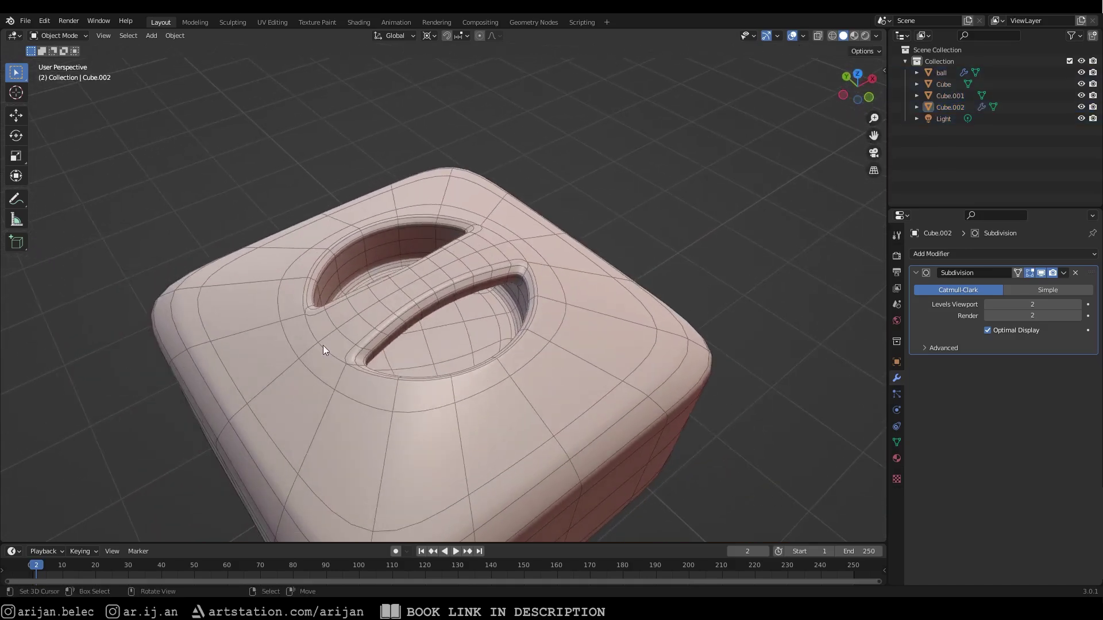
Step: Lower the Subdivision modifier's viewport level to 0 and examine the base mesh around the circular recess
{"action": "middle_click_drag", "start_coordinate": [496, 234], "coordinate": [573, 268]}
{"action": "left_click_drag", "start_coordinate": [1032, 306], "coordinate": [1003, 306]}
{"action": "middle_click_drag", "start_coordinate": [629, 229], "coordinate": [704, 228]}
{"action": "scroll", "coordinate": [491, 274], "scroll_direction": "up", "scroll_amount": 4}
{"action": "middle_click_drag", "start_coordinate": [490, 274], "coordinate": [495, 221], "text": "shift"}
{"action": "scroll", "coordinate": [603, 340], "scroll_direction": "up", "scroll_amount": 2}
{"action": "scroll", "coordinate": [513, 327], "scroll_direction": "down", "scroll_amount": 4}
{"action": "scroll", "coordinate": [548, 225], "scroll_direction": "up", "scroll_amount": 4}
{"action": "scroll", "coordinate": [548, 225], "scroll_direction": "down", "scroll_amount": 4}
{"action": "scroll", "coordinate": [496, 224], "scroll_direction": "down", "scroll_amount": 5}
{"action": "middle_click_drag", "start_coordinate": [401, 255], "coordinate": [577, 268]}
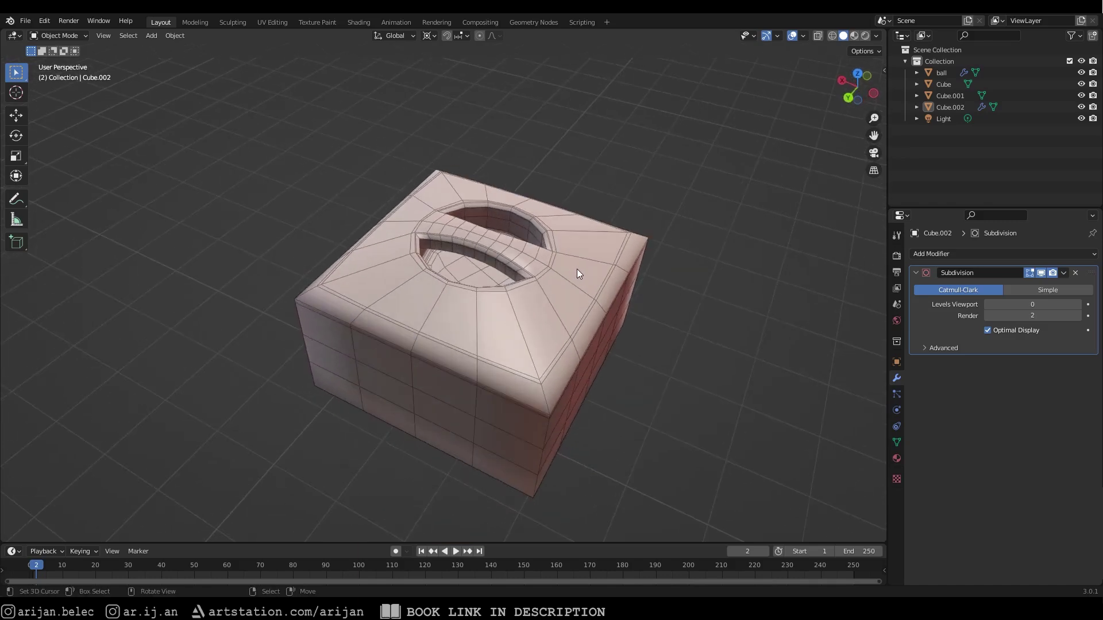
{"action": "scroll", "coordinate": [576, 268], "scroll_direction": "down", "scroll_amount": 2}
{"action": "left_click_drag", "start_coordinate": [1068, 304], "coordinate": [1085, 304]}
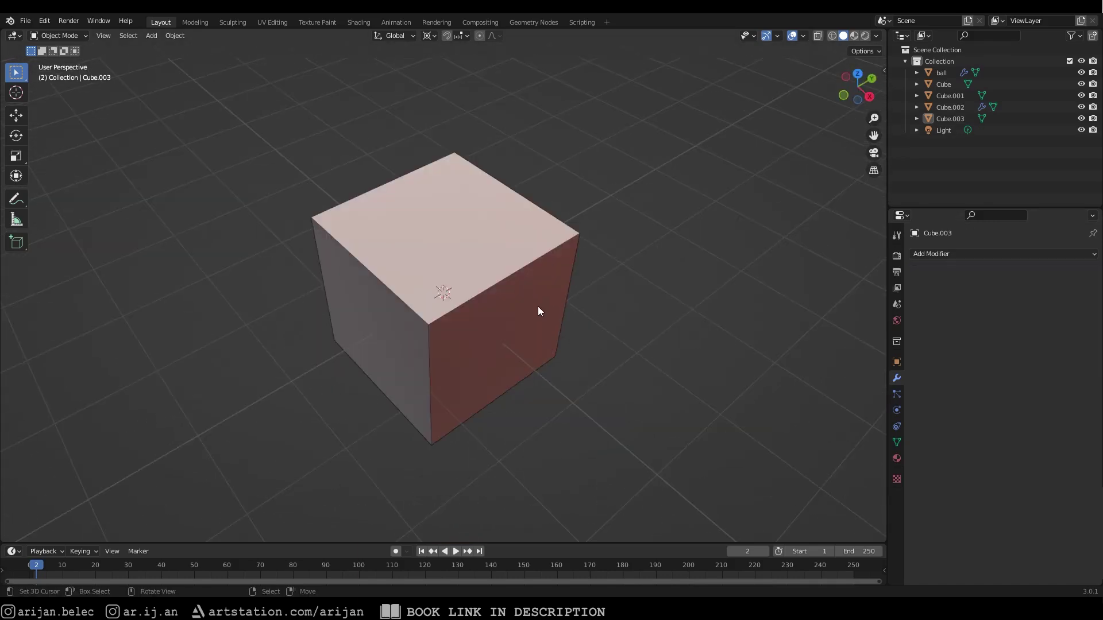
Step: Subdivide all faces of the plain cube twice in Edit Mode, giving a 4 by 4 grid per side
{"action": "scroll", "coordinate": [538, 311], "scroll_direction": "down", "scroll_amount": 2}
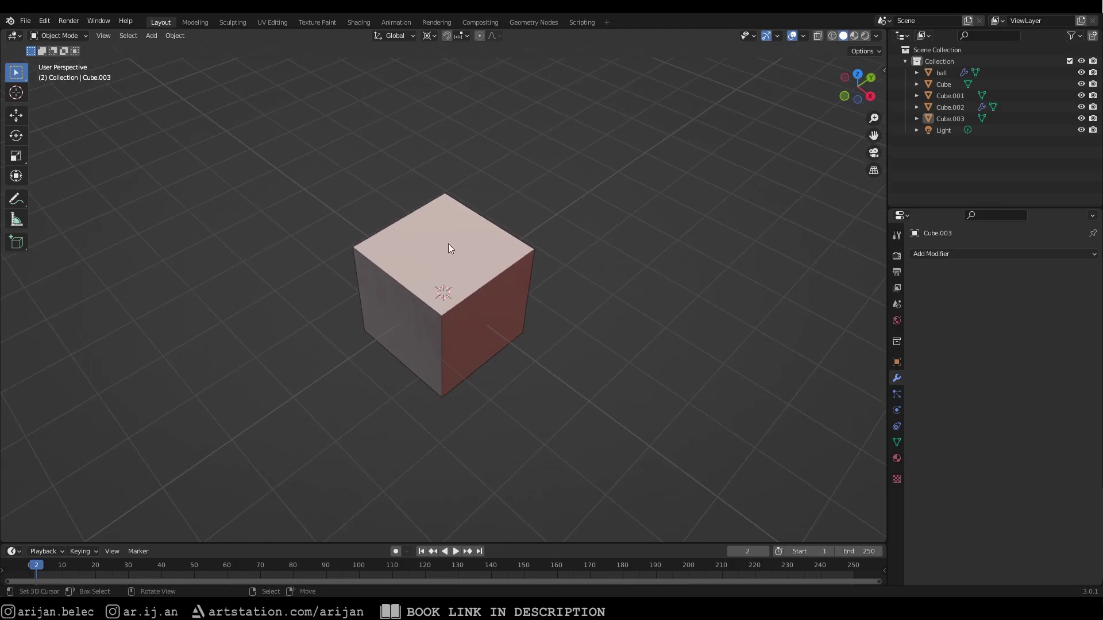
{"action": "left_click", "coordinate": [440, 258]}
{"action": "mouse_move", "coordinate": [413, 270]}
{"action": "middle_mouse_down"}
{"action": "mouse_move", "coordinate": [455, 253]}
{"action": "mouse_move", "coordinate": [453, 235]}
{"action": "mouse_move", "coordinate": [494, 247]}
{"action": "mouse_move", "coordinate": [481, 288]}
{"action": "mouse_move", "coordinate": [399, 258]}
{"action": "middle_mouse_up"}
{"action": "key", "text": "Tab"}
{"action": "key", "text": "alt+a"}
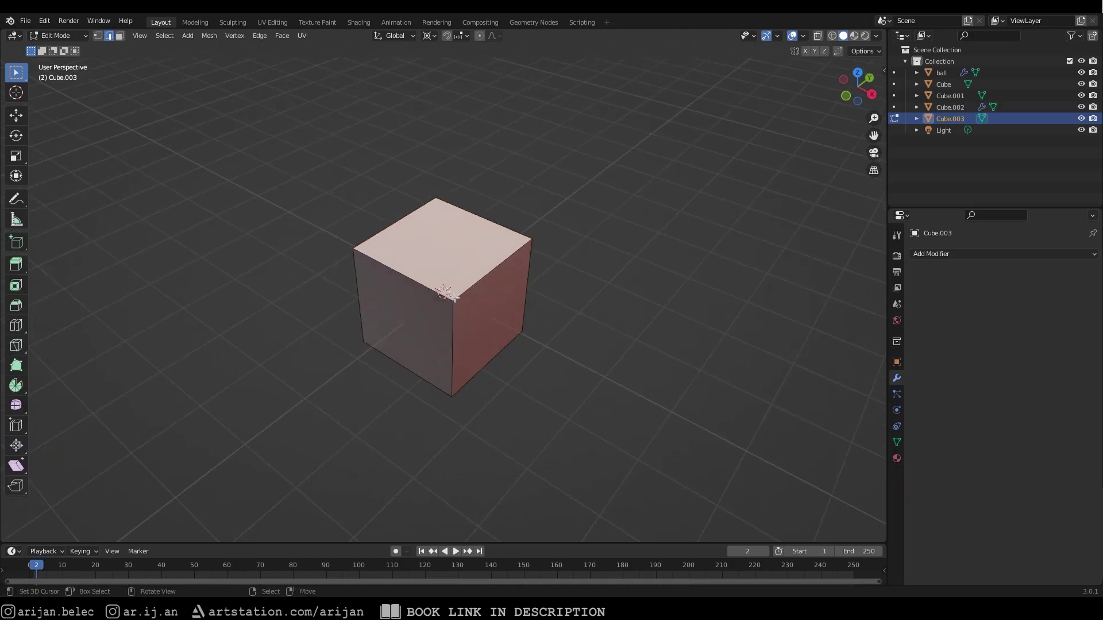
{"action": "key", "text": "a"}
{"action": "right_click", "coordinate": [485, 256]}
{"action": "left_click", "coordinate": [454, 249]}
{"action": "right_click", "coordinate": [546, 245]}
{"action": "left_click", "coordinate": [536, 246]}
Step: Try subdividing the entire cube a third time, then undo that subdivision
{"action": "left_click", "coordinate": [506, 240]}
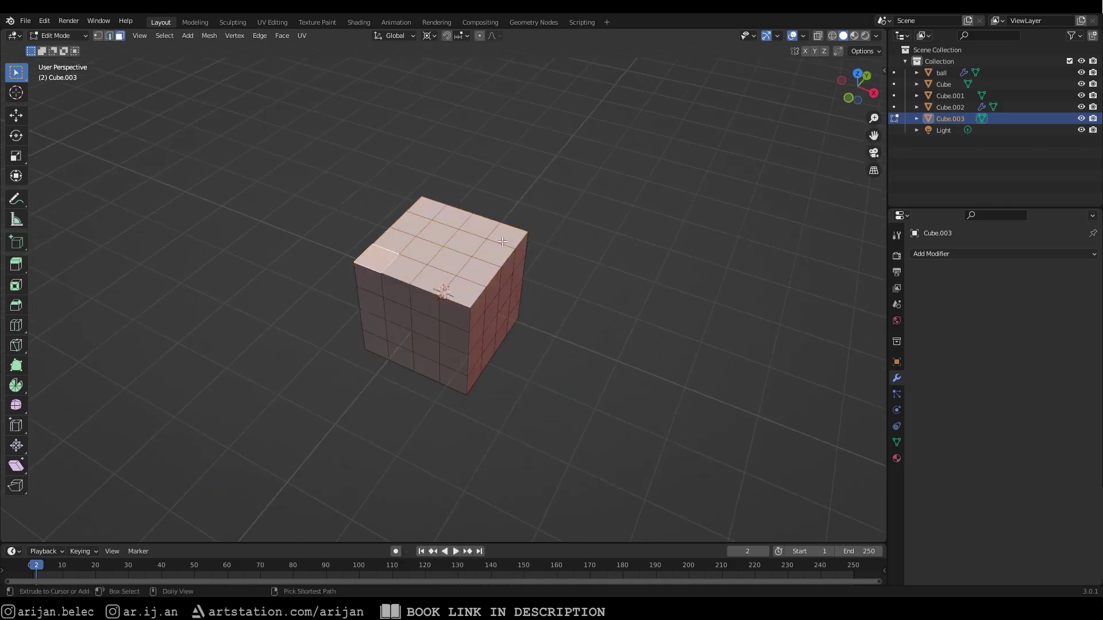
{"action": "left_click", "coordinate": [393, 247], "text": "ctrl+shift"}
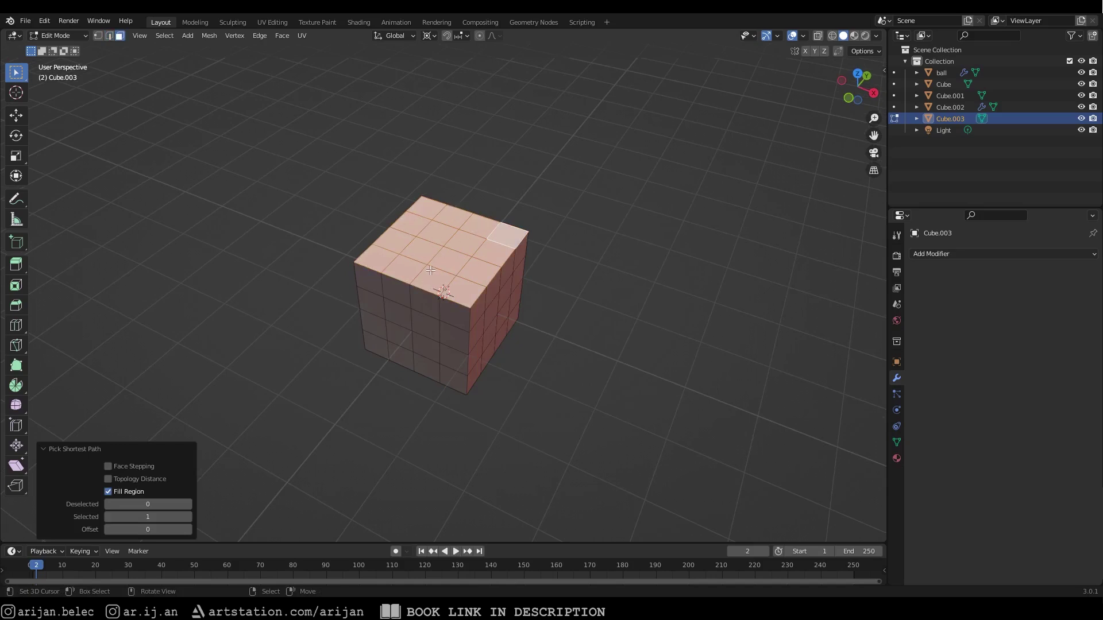
{"action": "key", "text": "a"}
{"action": "right_click", "coordinate": [504, 295]}
{"action": "left_click", "coordinate": [505, 295]}
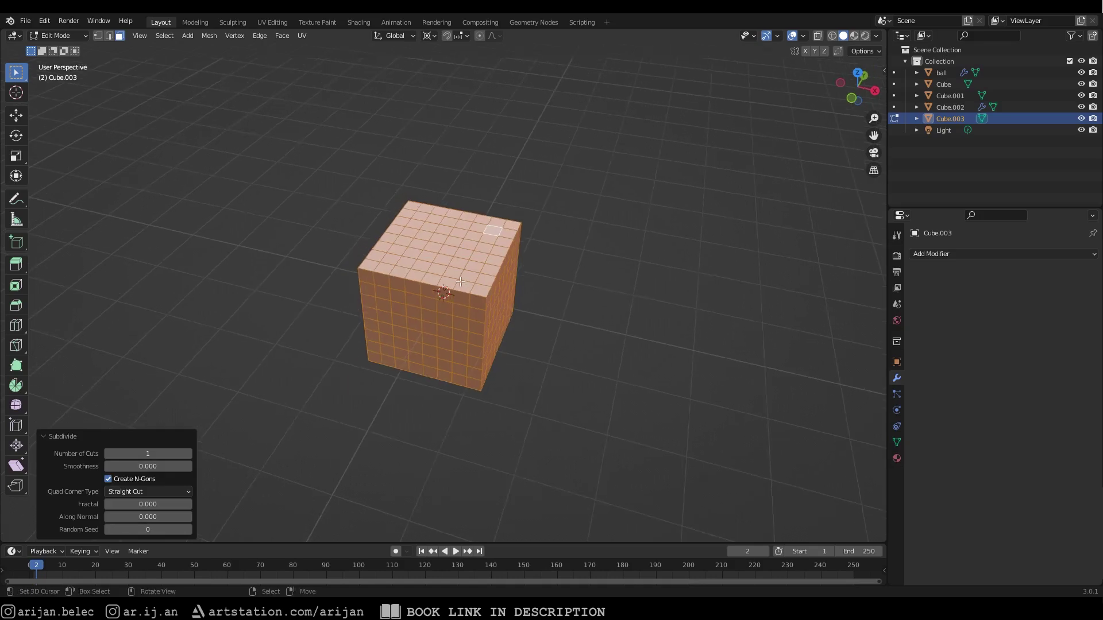
{"action": "key", "text": "ctrl+z"}
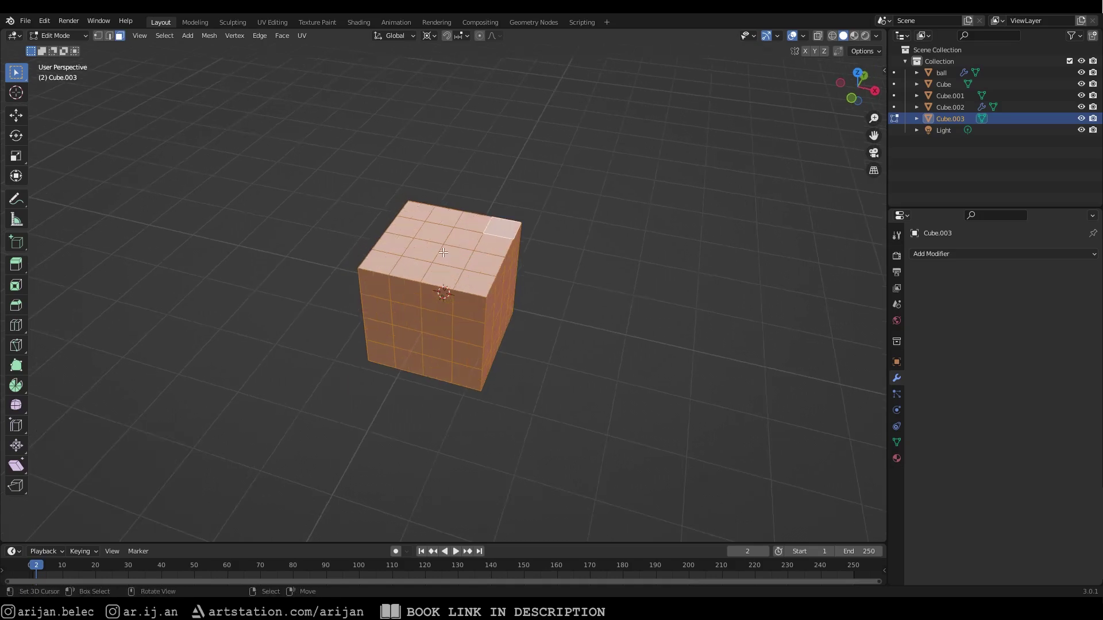
Step: Select the full 4 by 4 region of faces on the cube's top side, from corner to opposite corner
{"action": "right_click", "coordinate": [386, 262]}
{"action": "right_click", "coordinate": [501, 229], "text": "ctrl+shift"}
{"action": "scroll", "coordinate": [462, 304], "scroll_direction": "down", "scroll_amount": 1}
{"action": "middle_click_drag", "start_coordinate": [462, 304], "coordinate": [415, 304]}
{"action": "scroll", "coordinate": [442, 303], "scroll_direction": "up", "scroll_amount": 1}
{"action": "scroll", "coordinate": [413, 301], "scroll_direction": "down", "scroll_amount": 1}
{"action": "key", "text": "shift+z"}
{"action": "key", "text": "shift+z"}
{"action": "right_click", "coordinate": [394, 266]}
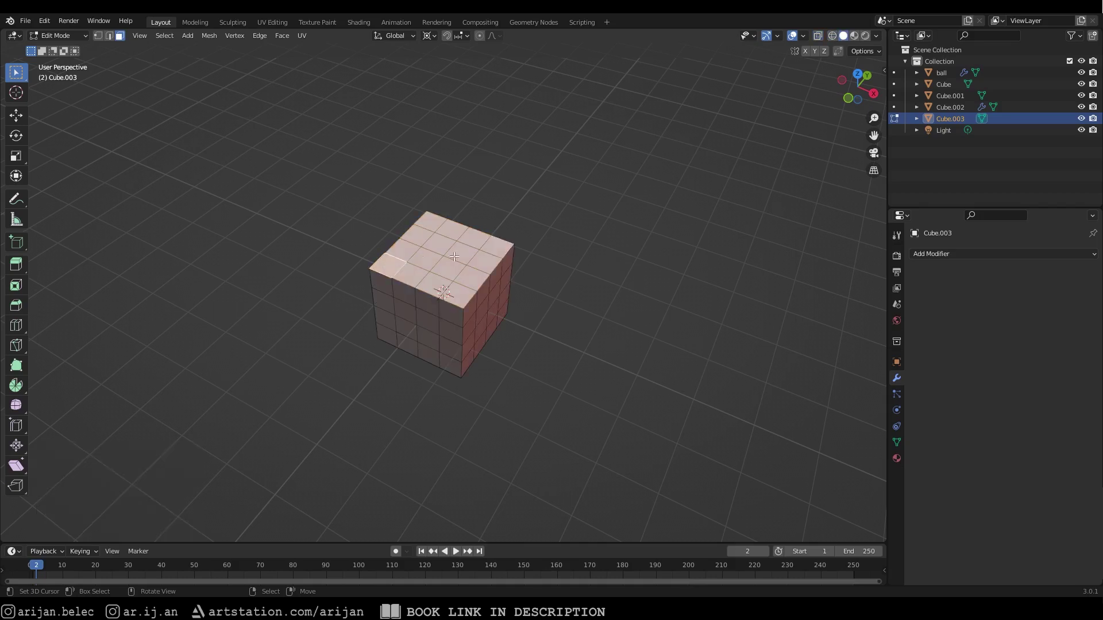
{"action": "scroll", "coordinate": [402, 256], "scroll_direction": "up", "scroll_amount": 2}
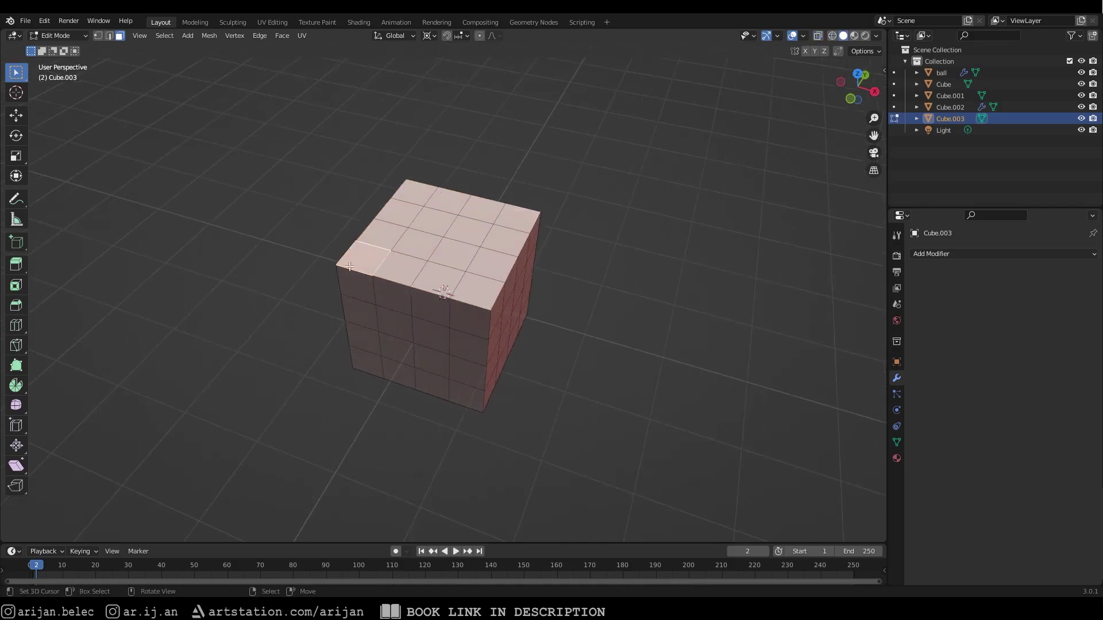
{"action": "middle_click_drag", "start_coordinate": [409, 261], "coordinate": [371, 262]}
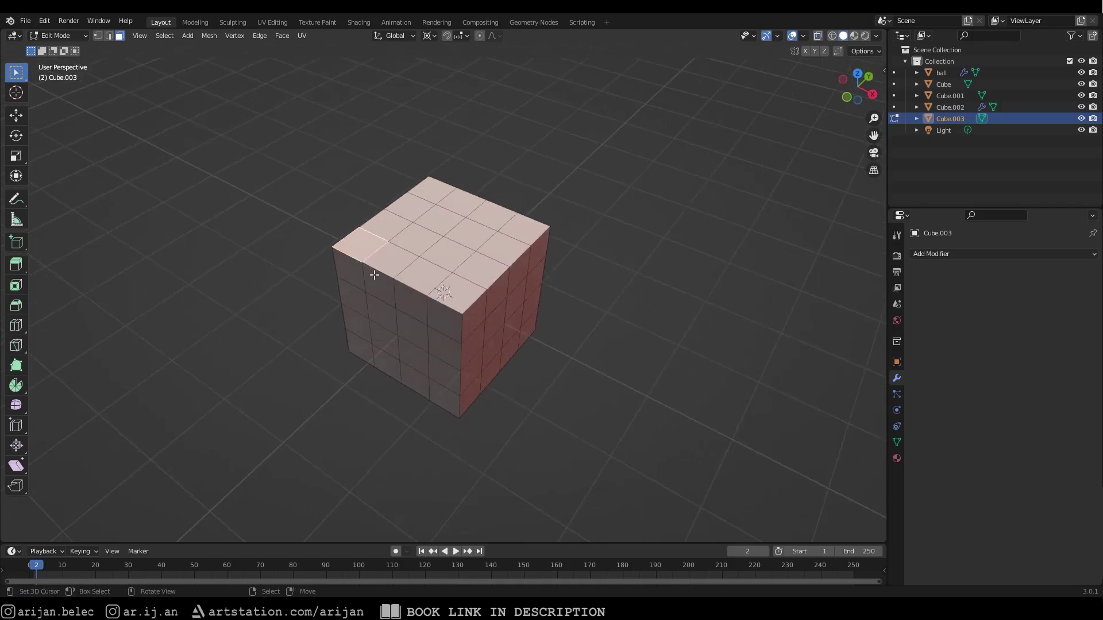
{"action": "left_click", "coordinate": [521, 231], "text": "ctrl+shift"}
Step: Inset the selected top faces as one region by about 0.31 m
{"action": "mouse_move", "coordinate": [490, 236]}
{"action": "middle_mouse_down"}
{"action": "mouse_move", "coordinate": [435, 245]}
{"action": "mouse_move", "coordinate": [514, 270]}
{"action": "mouse_move", "coordinate": [453, 243]}
{"action": "mouse_move", "coordinate": [441, 275]}
{"action": "mouse_move", "coordinate": [435, 250]}
{"action": "middle_mouse_up"}
{"action": "key", "text": "shift+z"}
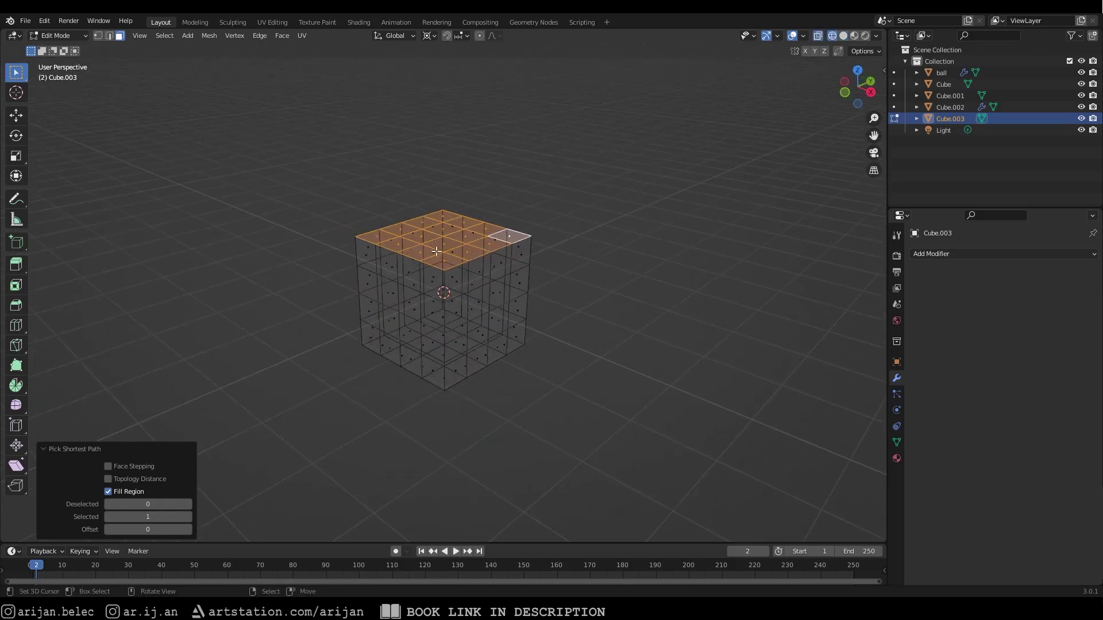
{"action": "middle_click_drag", "start_coordinate": [445, 297], "coordinate": [566, 344]}
{"action": "key", "text": "alt+z"}
{"action": "scroll", "coordinate": [358, 254], "scroll_direction": "up", "scroll_amount": 1}
{"action": "key", "text": "i"}
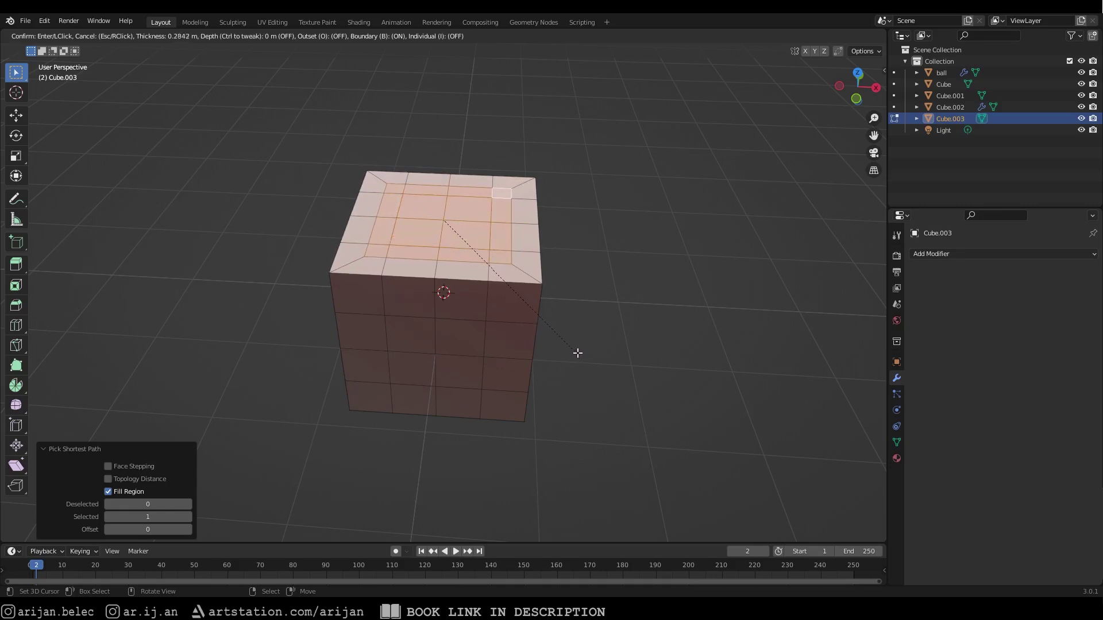
{"action": "left_click", "coordinate": [575, 354]}
{"action": "middle_click_drag", "start_coordinate": [513, 233], "coordinate": [562, 293]}
{"action": "key", "text": "KP_7"}
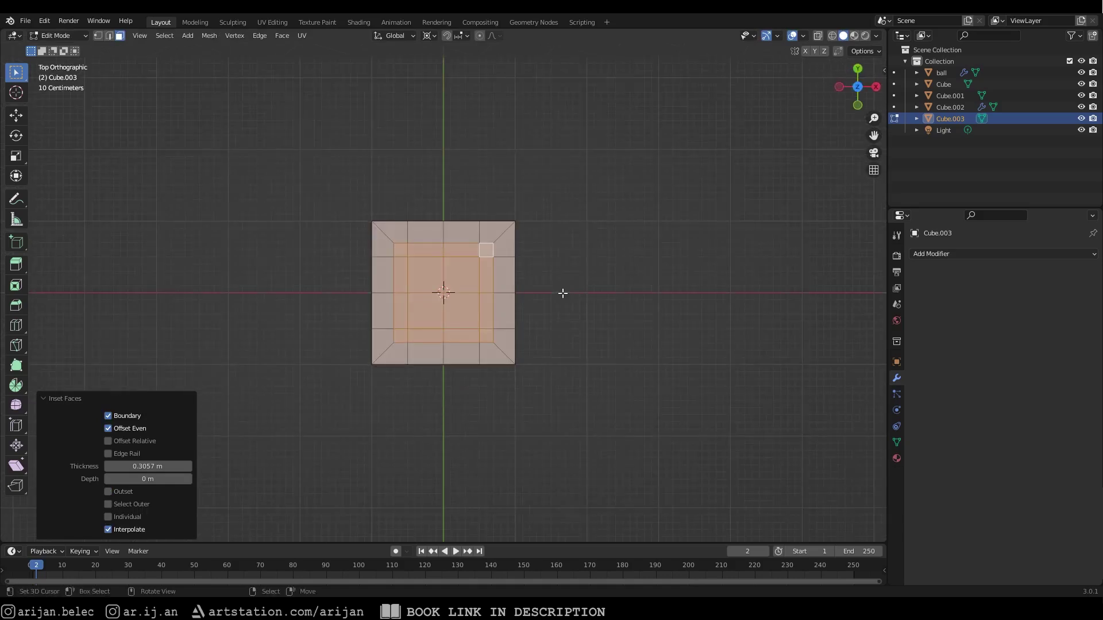
{"action": "middle_click_drag", "start_coordinate": [550, 352], "coordinate": [471, 269]}
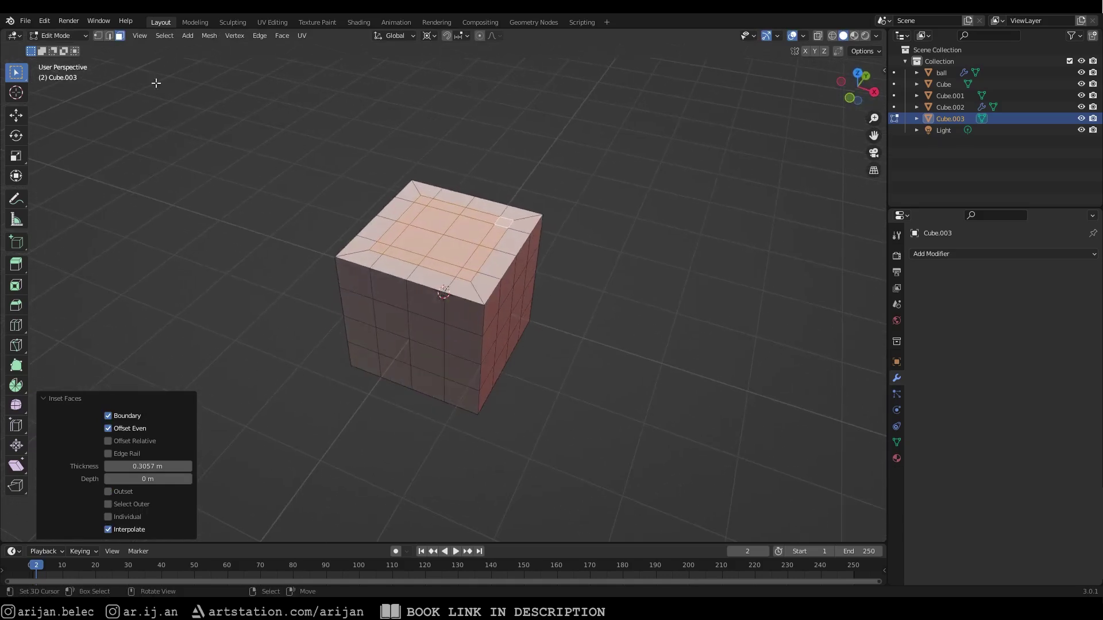
Step: Search the add-ons in the preferences for "loop", then close the preferences
{"action": "left_click", "coordinate": [44, 21]}
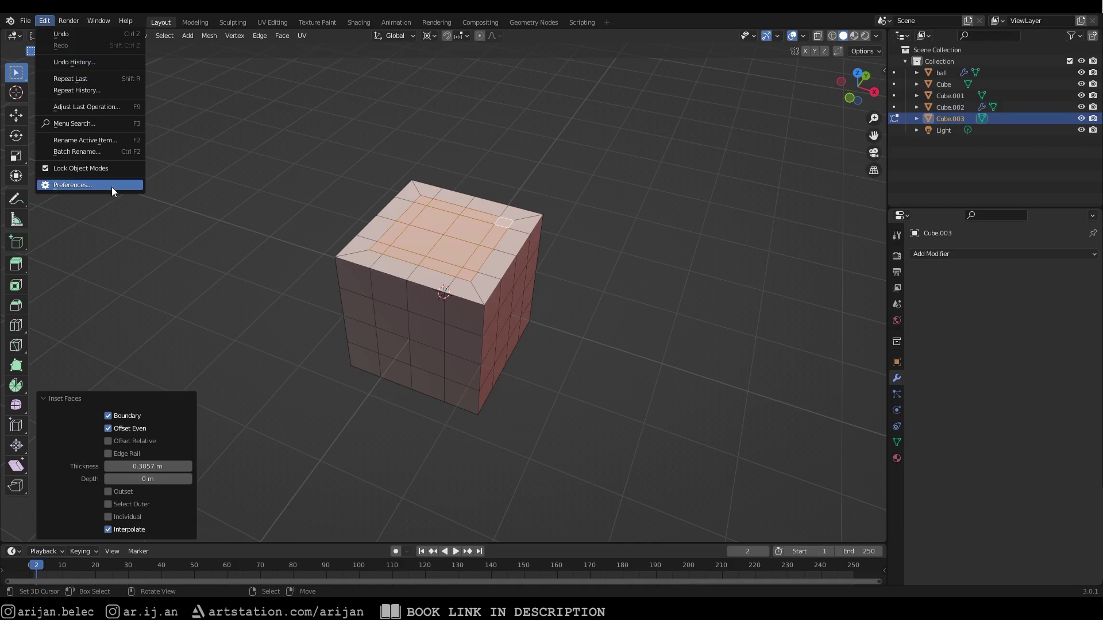
{"action": "left_click", "coordinate": [43, 21]}
{"action": "left_click", "coordinate": [63, 185]}
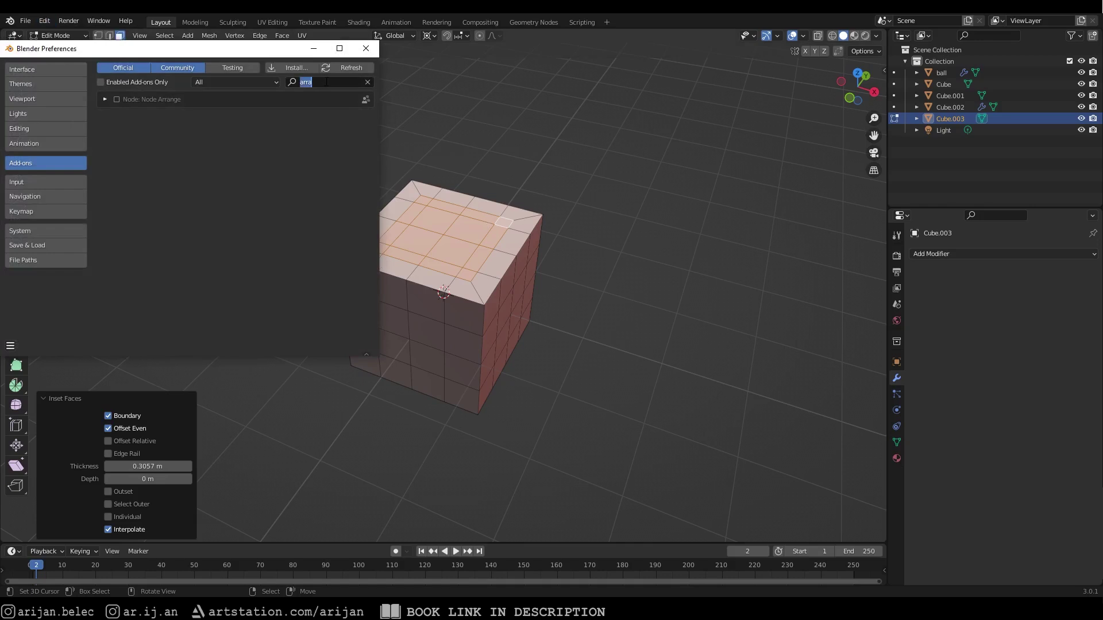
{"action": "type", "text": "loop"}
{"action": "left_click", "coordinate": [366, 49]}
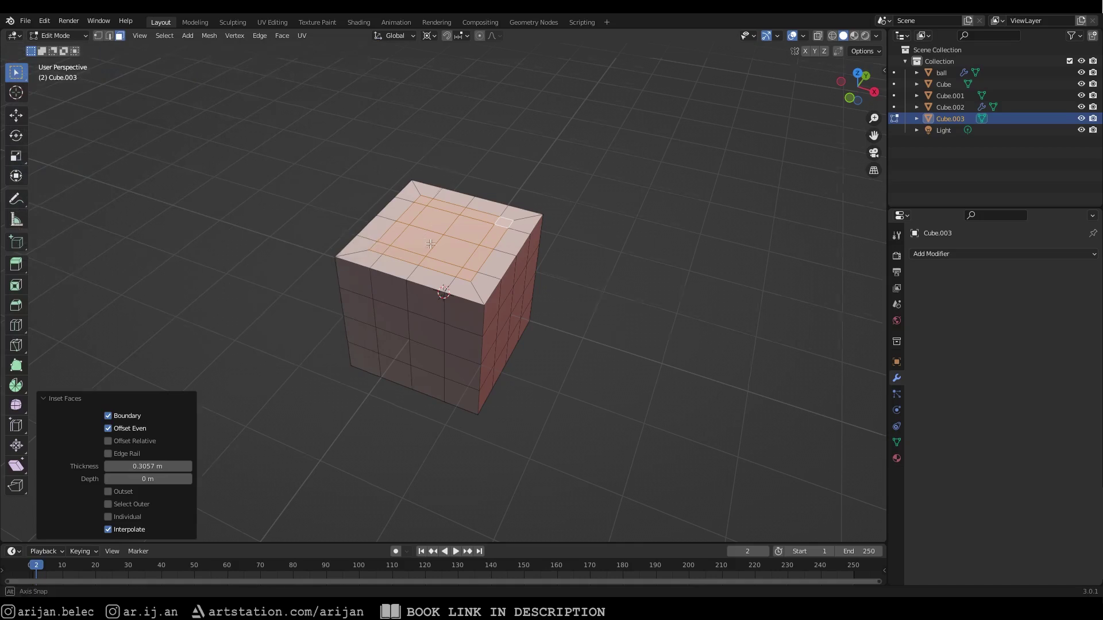
Step: Reshape the inset top faces into a circle with LoopTools Circle
{"action": "middle_click_drag", "start_coordinate": [103, 350], "coordinate": [134, 353]}
{"action": "left_click", "coordinate": [65, 399]}
{"action": "middle_click_drag", "start_coordinate": [444, 234], "coordinate": [399, 216]}
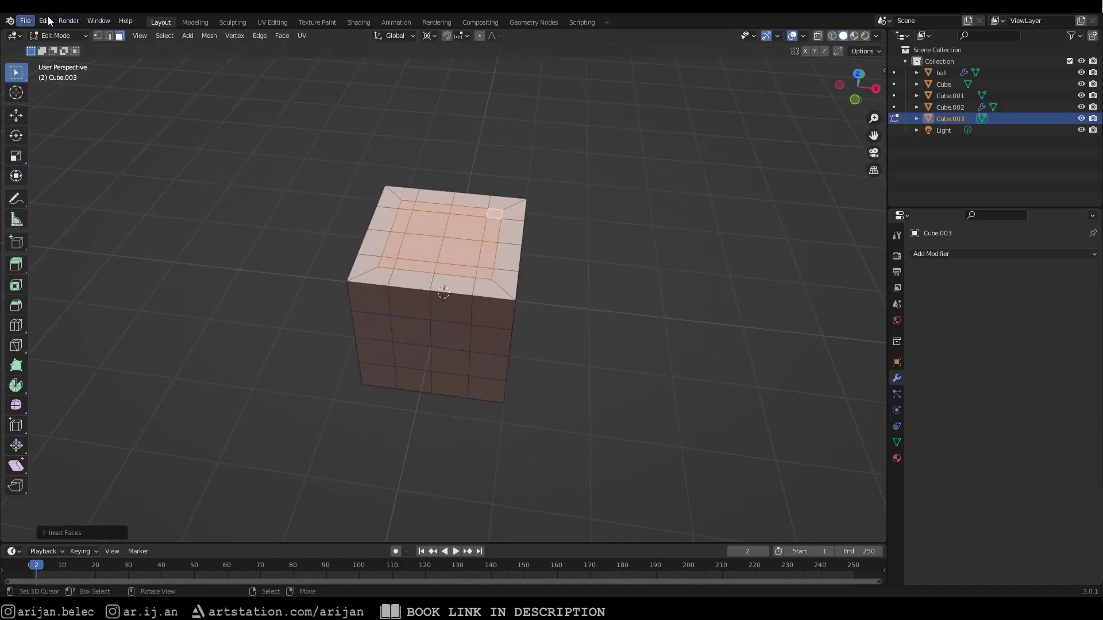
{"action": "right_click", "coordinate": [271, 112]}
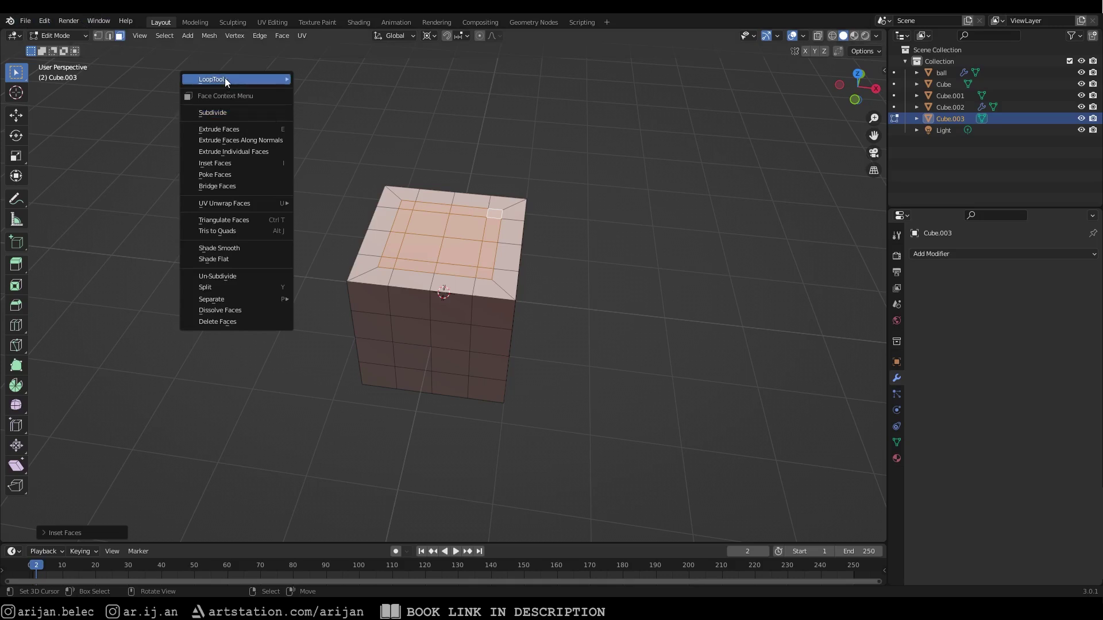
{"action": "mouse_move", "coordinate": [225, 78]}
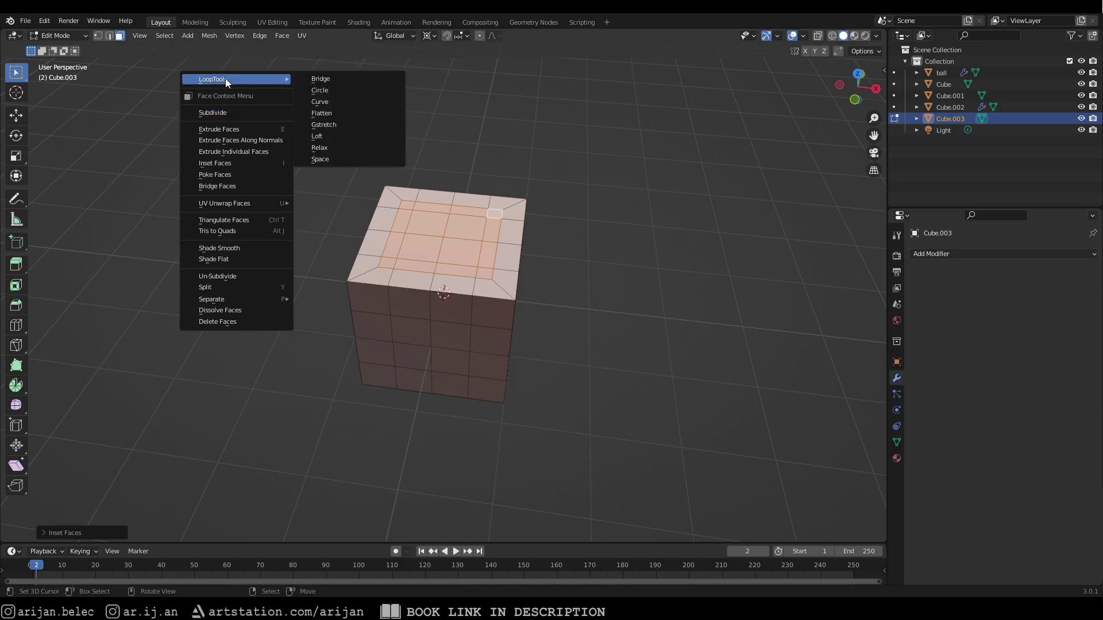
{"action": "left_click", "coordinate": [321, 90]}
{"action": "mouse_move", "coordinate": [419, 236]}
{"action": "middle_mouse_down"}
{"action": "mouse_move", "coordinate": [430, 231]}
{"action": "mouse_move", "coordinate": [428, 251]}
{"action": "middle_mouse_up"}
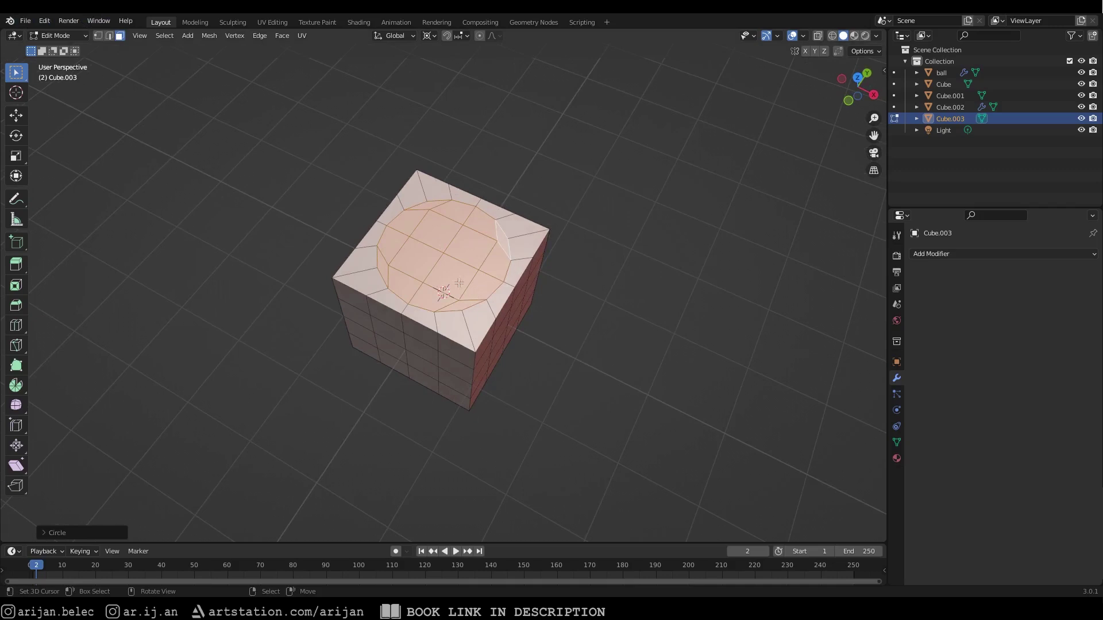
Step: Try extruding the circular faces about 0.29 m down into the cube, then undo the extrusion and the circle
{"action": "middle_click_drag", "start_coordinate": [454, 245], "coordinate": [415, 215]}
{"action": "key", "text": "e"}
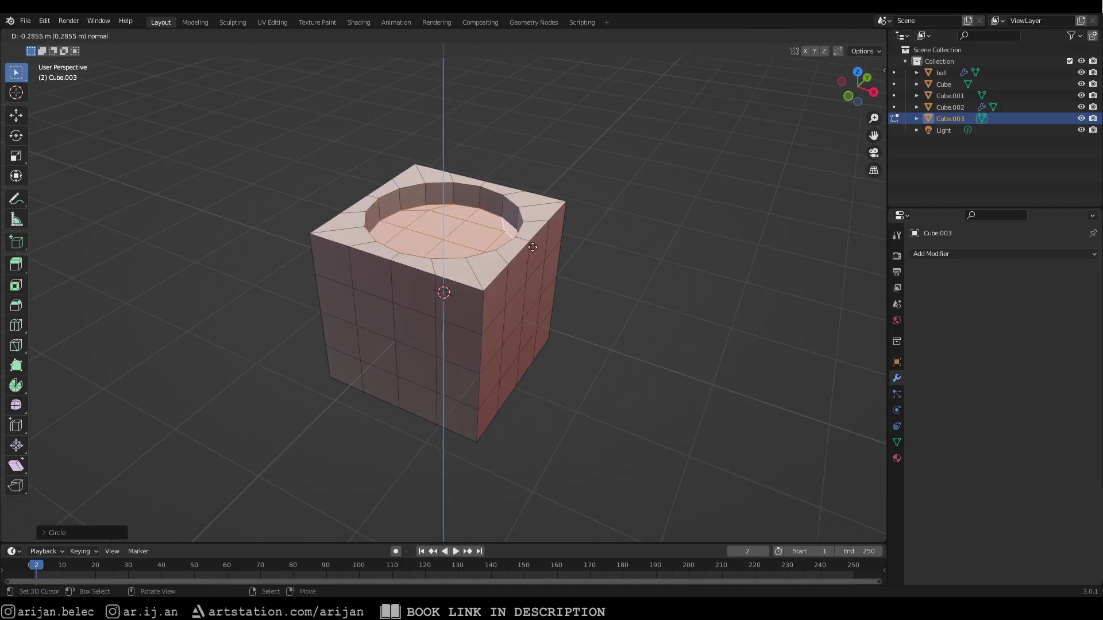
{"action": "left_click", "coordinate": [528, 253]}
{"action": "key", "text": "Tab"}
{"action": "middle_click_drag", "start_coordinate": [474, 177], "coordinate": [387, 244]}
{"action": "middle_click_drag", "start_coordinate": [513, 302], "coordinate": [371, 267]}
{"action": "key", "text": "Tab"}
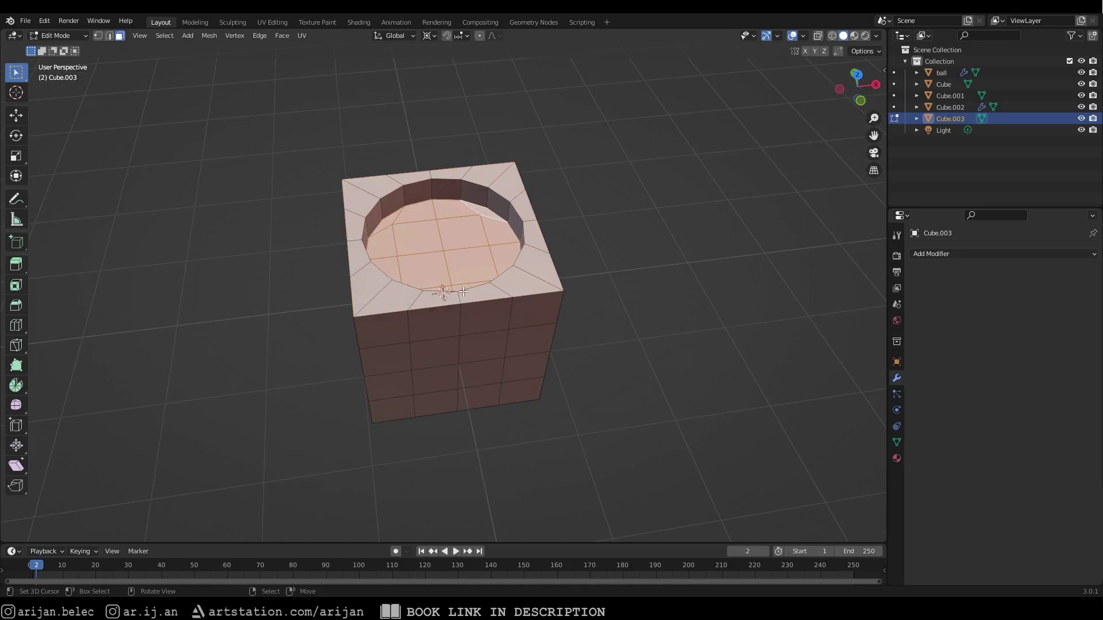
{"action": "middle_click_drag", "start_coordinate": [462, 296], "coordinate": [372, 247]}
{"action": "middle_click_drag", "start_coordinate": [459, 182], "coordinate": [479, 238]}
{"action": "key", "text": "ctrl+z"}
{"action": "key", "text": "ctrl+z"}
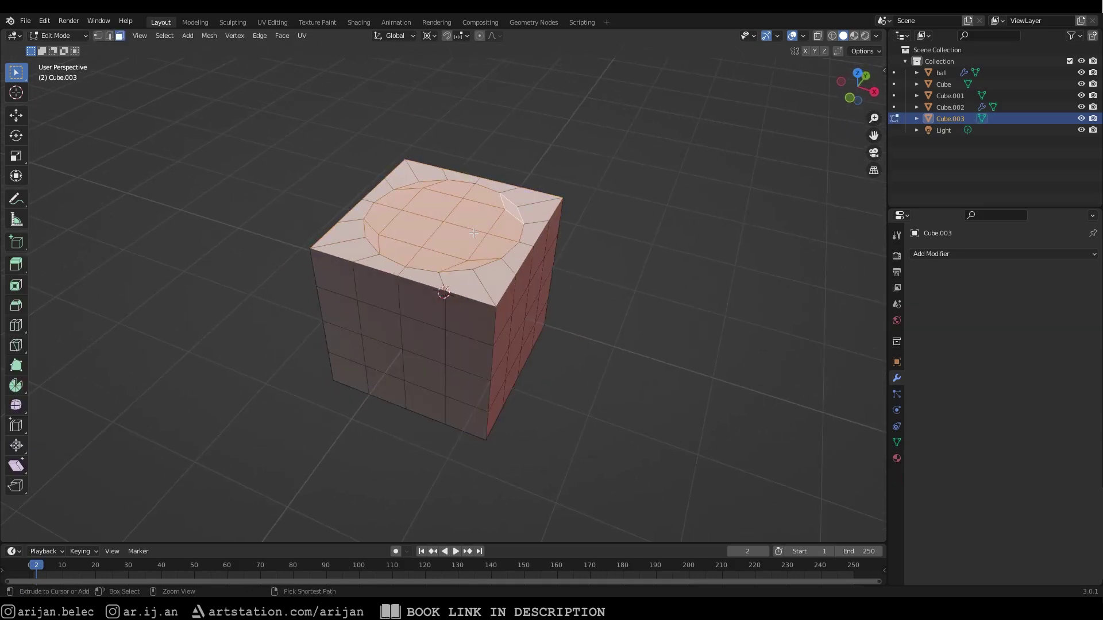
Step: Reapply LoopTools Circle to the square inset region on the cube's top
{"action": "right_click", "coordinate": [580, 221]}
{"action": "mouse_move", "coordinate": [598, 229]}
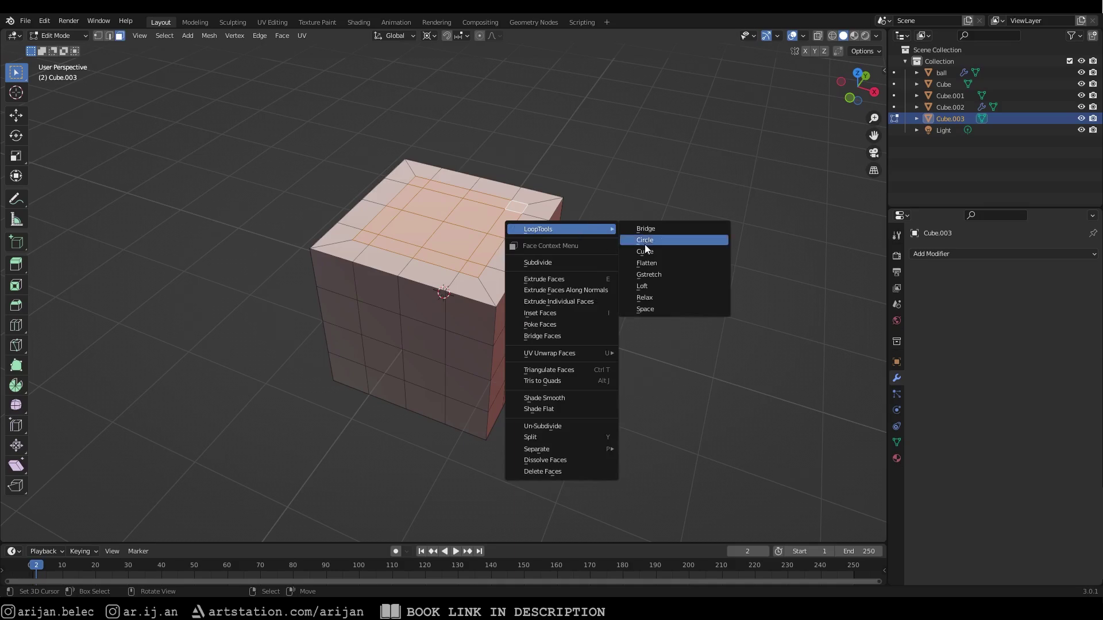
{"action": "left_click", "coordinate": [641, 245]}
{"action": "scroll", "coordinate": [393, 214], "scroll_direction": "down", "scroll_amount": 3}
{"action": "middle_click_drag", "start_coordinate": [417, 254], "coordinate": [476, 245]}
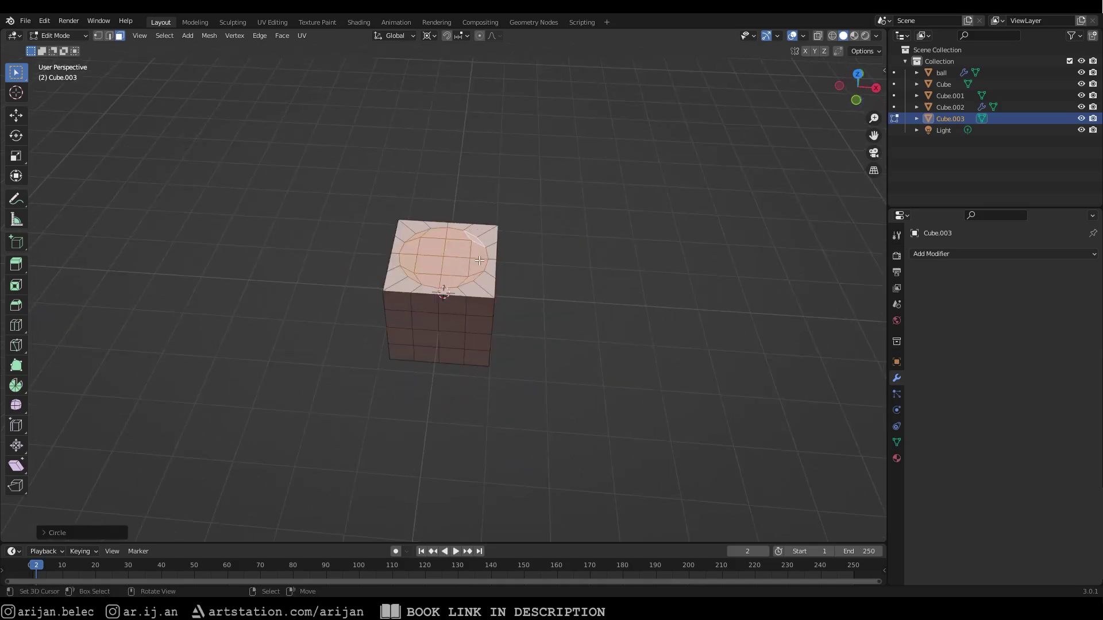
{"action": "scroll", "coordinate": [484, 243], "scroll_direction": "up", "scroll_amount": 4}
{"action": "middle_click_drag", "start_coordinate": [558, 239], "coordinate": [501, 243]}
{"action": "scroll", "coordinate": [477, 190], "scroll_direction": "up", "scroll_amount": 1}
{"action": "middle_click_drag", "start_coordinate": [477, 191], "coordinate": [464, 197]}
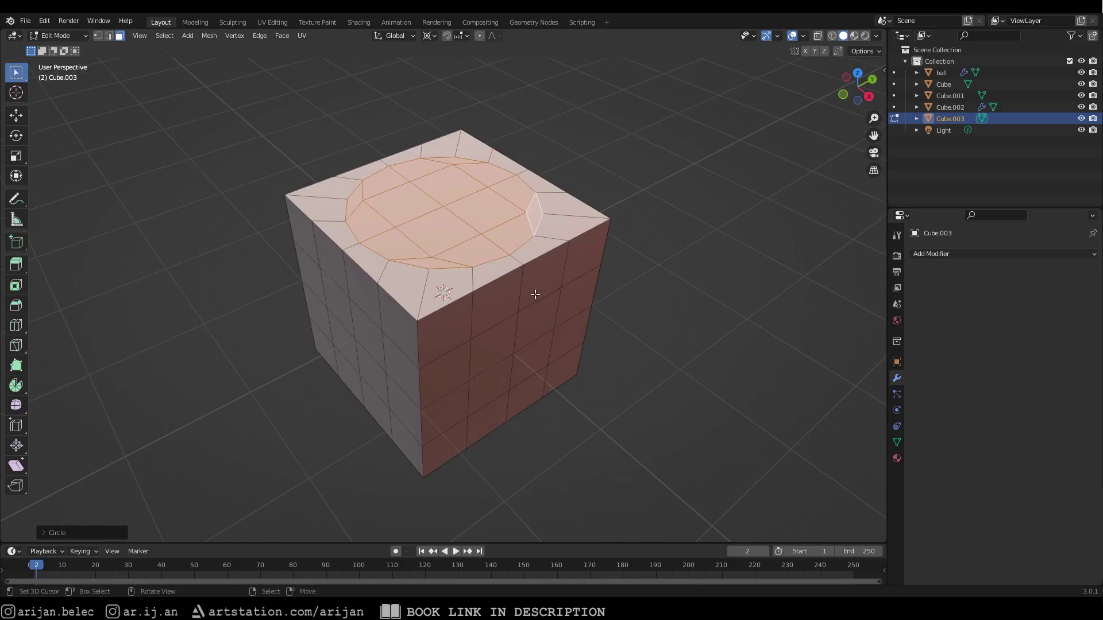
Step: Delete the faces inside the circle on the cube's top
{"action": "middle_click_drag", "start_coordinate": [444, 260], "coordinate": [449, 227]}
{"action": "key", "text": "x"}
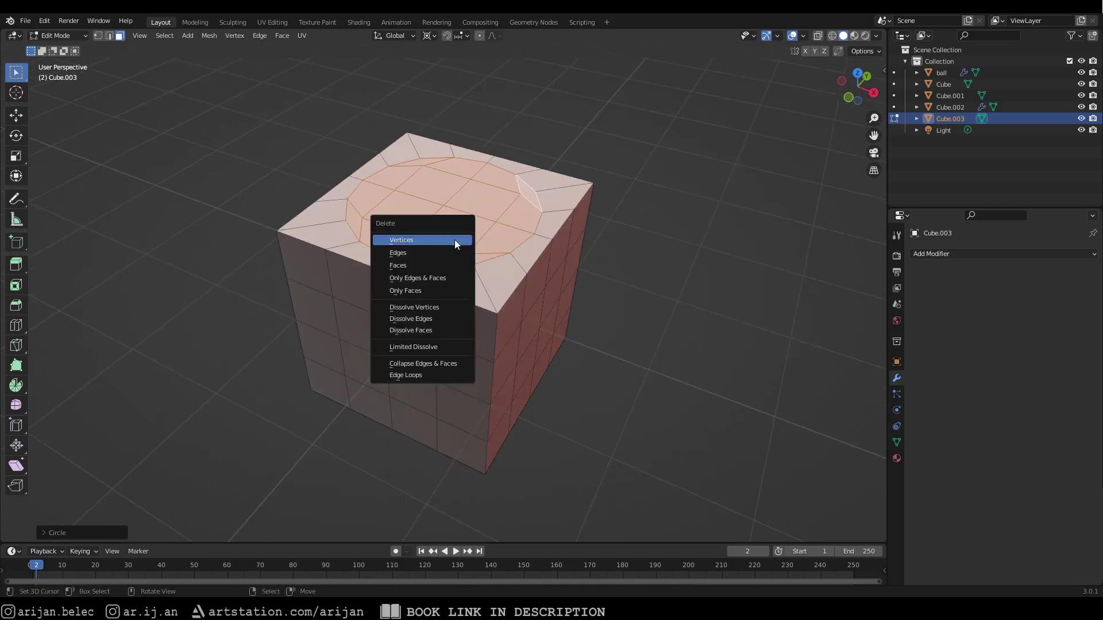
{"action": "left_click", "coordinate": [418, 264]}
Step: Select two adjacent rim edges on one side of the circular opening in the cube's top
{"action": "key", "text": "1"}
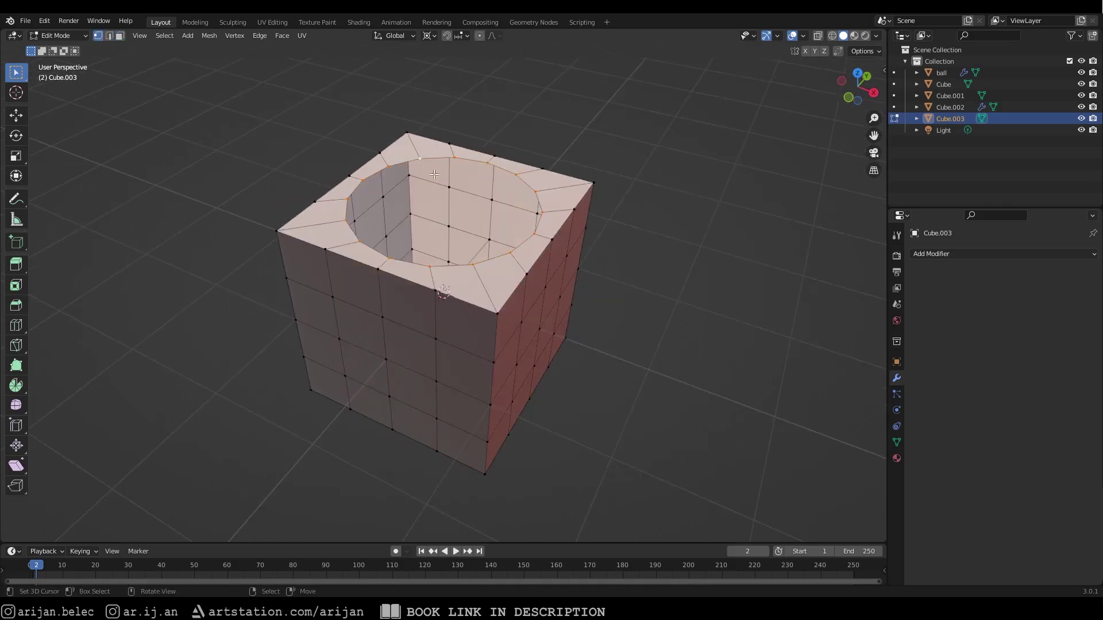
{"action": "middle_click_drag", "start_coordinate": [540, 267], "coordinate": [437, 260]}
{"action": "key", "text": "2"}
{"action": "right_click", "coordinate": [385, 137]}
{"action": "right_click", "coordinate": [426, 133], "text": "shift"}
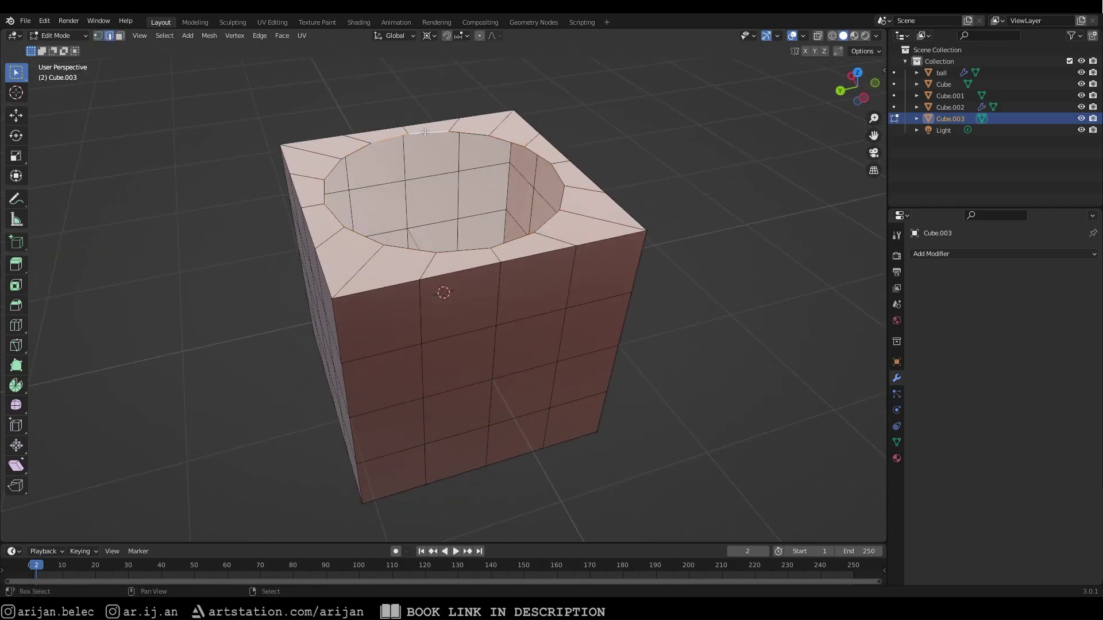
{"action": "scroll", "coordinate": [390, 148], "scroll_direction": "down", "scroll_amount": 1}
{"action": "middle_click_drag", "start_coordinate": [389, 148], "coordinate": [366, 240]}
{"action": "middle_click_drag", "start_coordinate": [540, 185], "coordinate": [407, 207]}
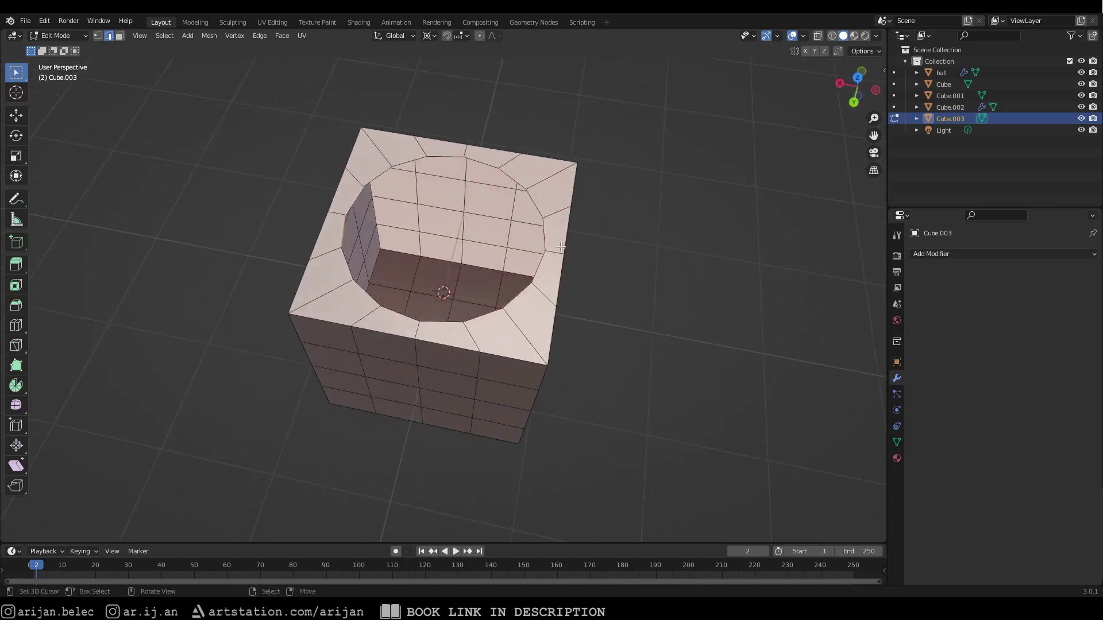
{"action": "middle_click_drag", "start_coordinate": [524, 257], "coordinate": [407, 200]}
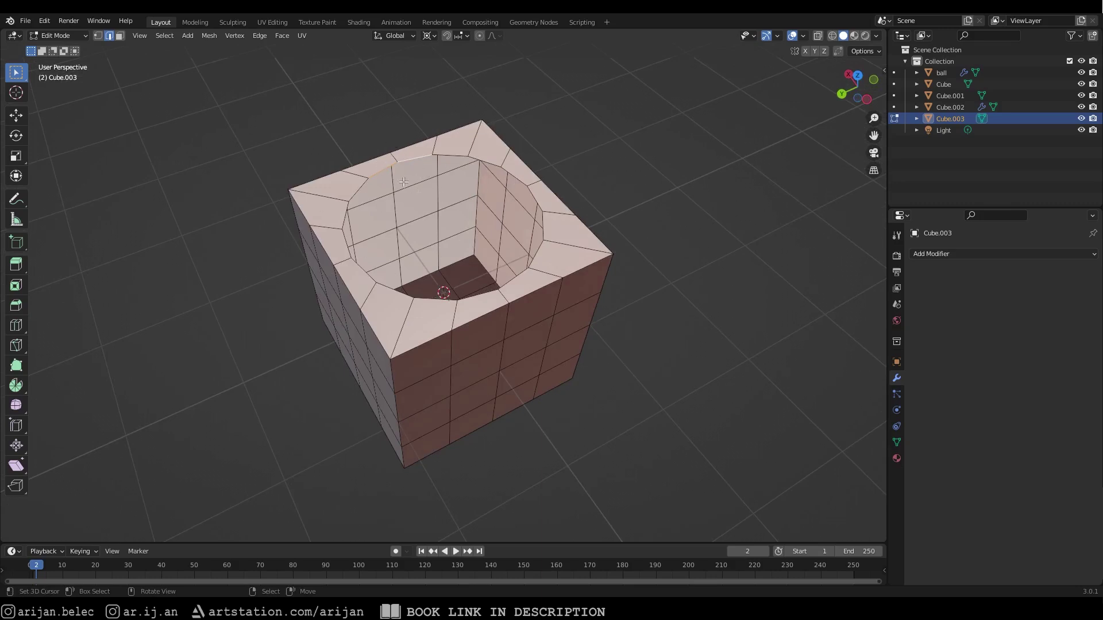
Step: Add the two directly opposite rim edges of the circular opening to the selection and check both pairs in wireframe
{"action": "right_click", "coordinate": [485, 293], "text": "shift"}
{"action": "right_click", "coordinate": [518, 277], "text": "shift"}
{"action": "mouse_move", "coordinate": [540, 320]}
{"action": "middle_mouse_down"}
{"action": "mouse_move", "coordinate": [473, 310]}
{"action": "mouse_move", "coordinate": [542, 313]}
{"action": "middle_mouse_up"}
{"action": "key", "text": "shift+z"}
{"action": "mouse_move", "coordinate": [414, 198]}
{"action": "middle_mouse_down"}
{"action": "mouse_move", "coordinate": [425, 197]}
{"action": "mouse_move", "coordinate": [353, 223]}
{"action": "middle_mouse_up"}
{"action": "middle_click_drag", "start_coordinate": [545, 293], "coordinate": [461, 275]}
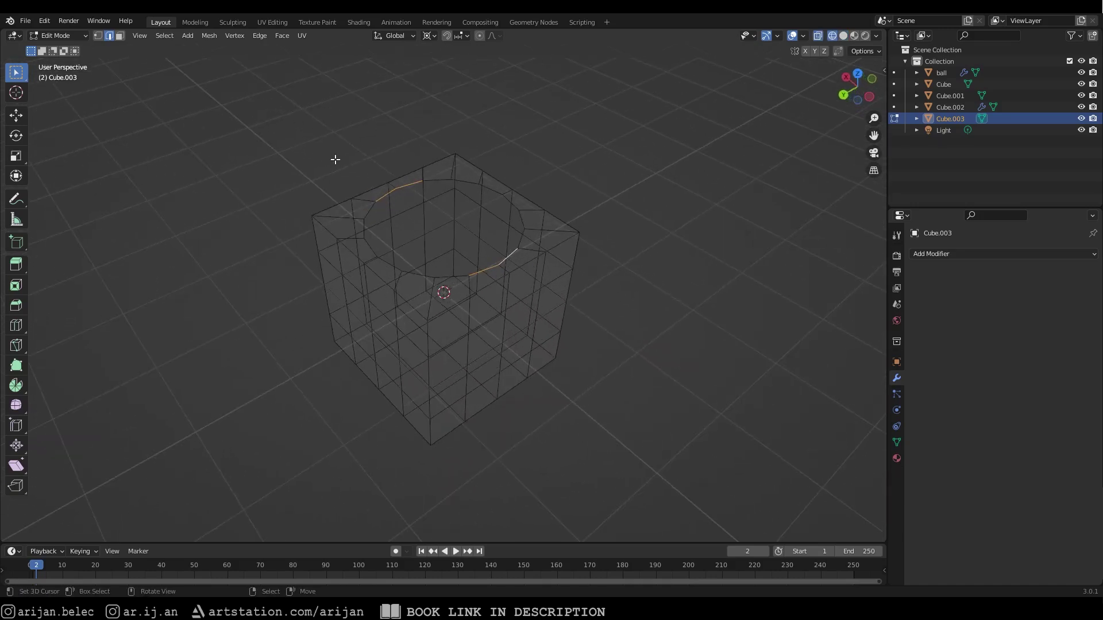
{"action": "middle_click_drag", "start_coordinate": [406, 177], "coordinate": [432, 204]}
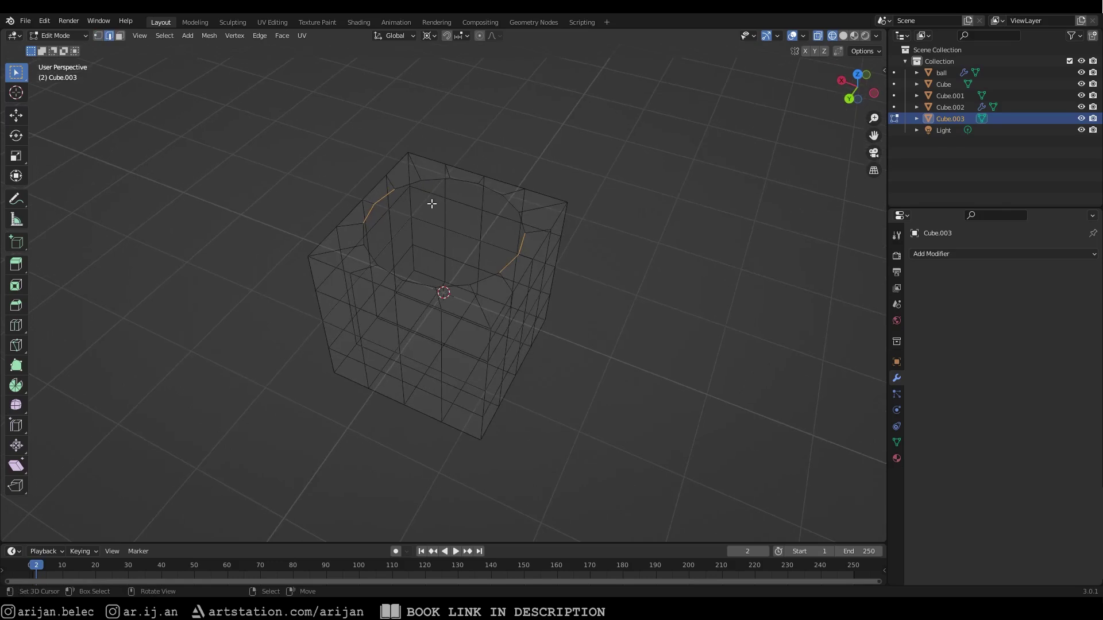
Step: Connect the two selected rim edge pairs across the circular opening with Bridge Edge Loops
{"action": "left_click", "coordinate": [99, 36]}
{"action": "key", "text": "shift+z"}
{"action": "key", "text": "shift+z"}
{"action": "key", "text": "shift+z"}
{"action": "key", "text": "shift+z"}
{"action": "right_click", "coordinate": [293, 184]}
{"action": "mouse_move", "coordinate": [289, 181]}
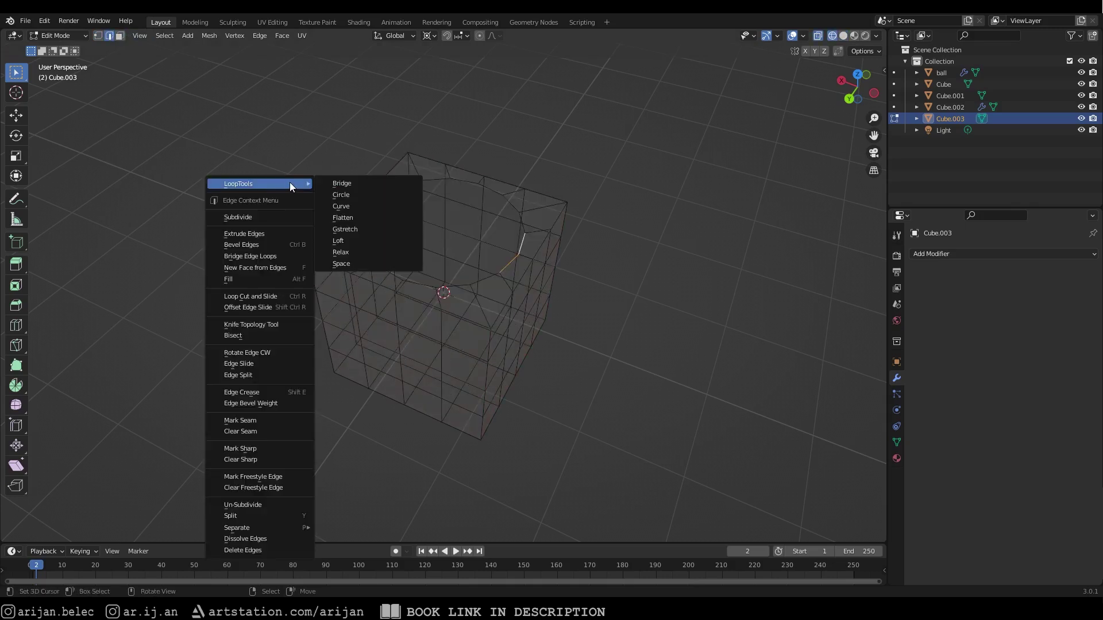
{"action": "left_click", "coordinate": [264, 256]}
Step: Add three centred loop cuts across the bridged strip
{"action": "mouse_move", "coordinate": [536, 258]}
{"action": "middle_mouse_down"}
{"action": "mouse_move", "coordinate": [428, 254]}
{"action": "mouse_move", "coordinate": [432, 240]}
{"action": "middle_mouse_up"}
{"action": "key", "text": "shift+z"}
{"action": "middle_click_drag", "start_coordinate": [468, 273], "coordinate": [447, 221]}
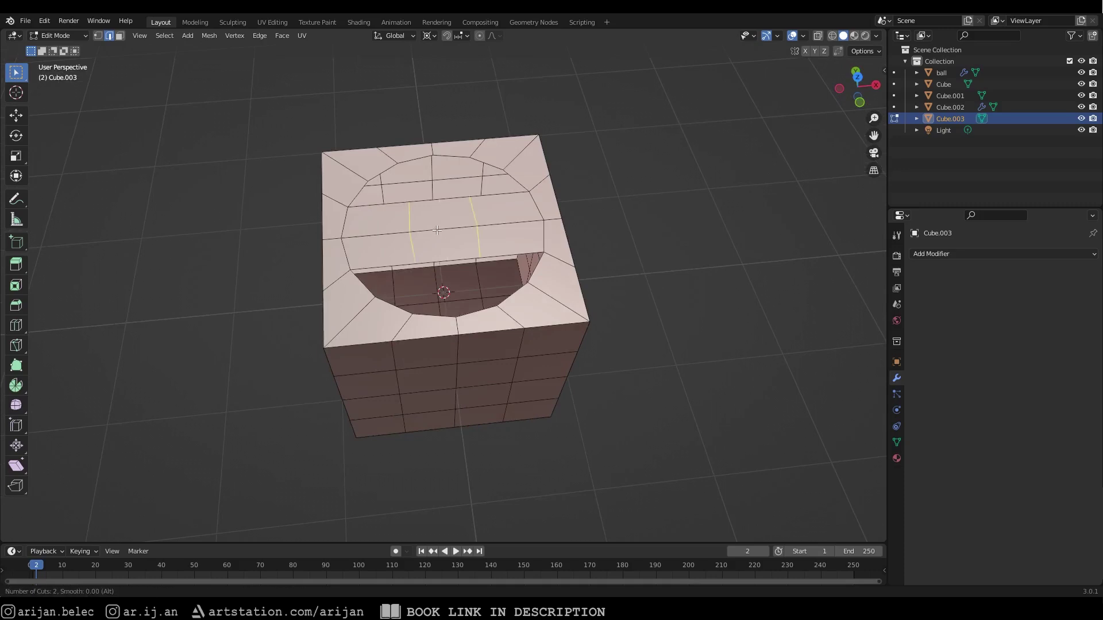
{"action": "left_click", "coordinate": [438, 230]}
{"action": "right_click", "coordinate": [442, 230]}
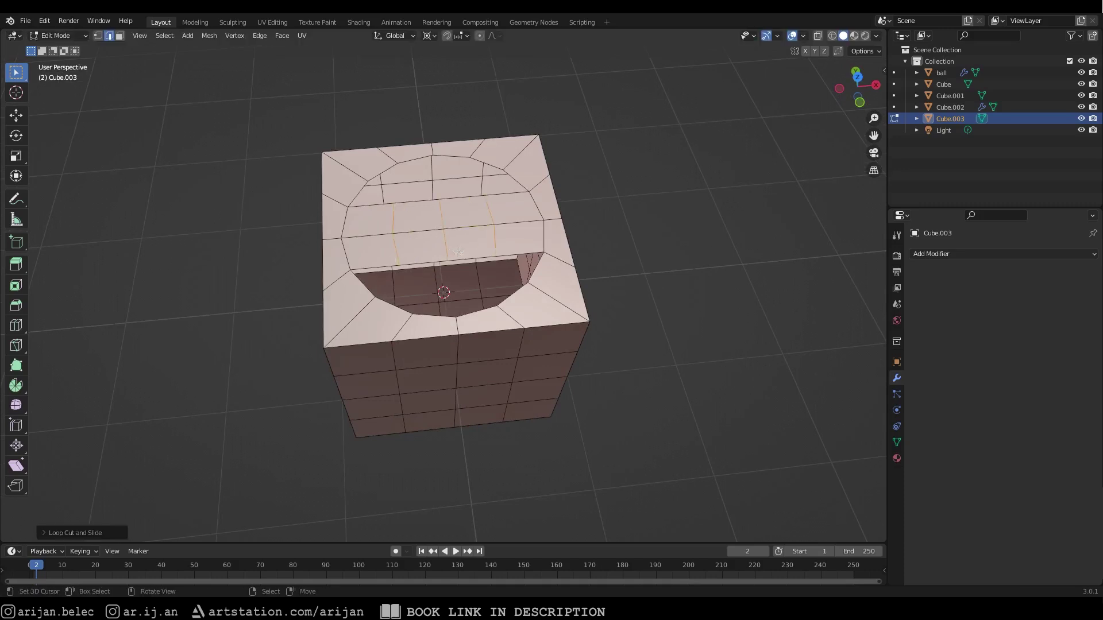
Step: Scale the three loop cuts inward along Y to narrow the middle of the bridged strip
{"action": "key", "text": "shift+z"}
{"action": "mouse_move", "coordinate": [401, 202]}
{"action": "middle_mouse_down"}
{"action": "mouse_move", "coordinate": [509, 234]}
{"action": "mouse_move", "coordinate": [400, 211]}
{"action": "middle_mouse_up"}
{"action": "middle_click_drag", "start_coordinate": [475, 256], "coordinate": [571, 266]}
{"action": "key", "text": "s"}
{"action": "key", "text": "y"}
{"action": "left_click", "coordinate": [545, 265]}
{"action": "scroll", "coordinate": [494, 254], "scroll_direction": "down", "scroll_amount": 3}
{"action": "scroll", "coordinate": [381, 244], "scroll_direction": "up", "scroll_amount": 4}
{"action": "key", "text": "shift+z"}
{"action": "middle_click_drag", "start_coordinate": [494, 266], "coordinate": [580, 295]}
{"action": "key", "text": "s"}
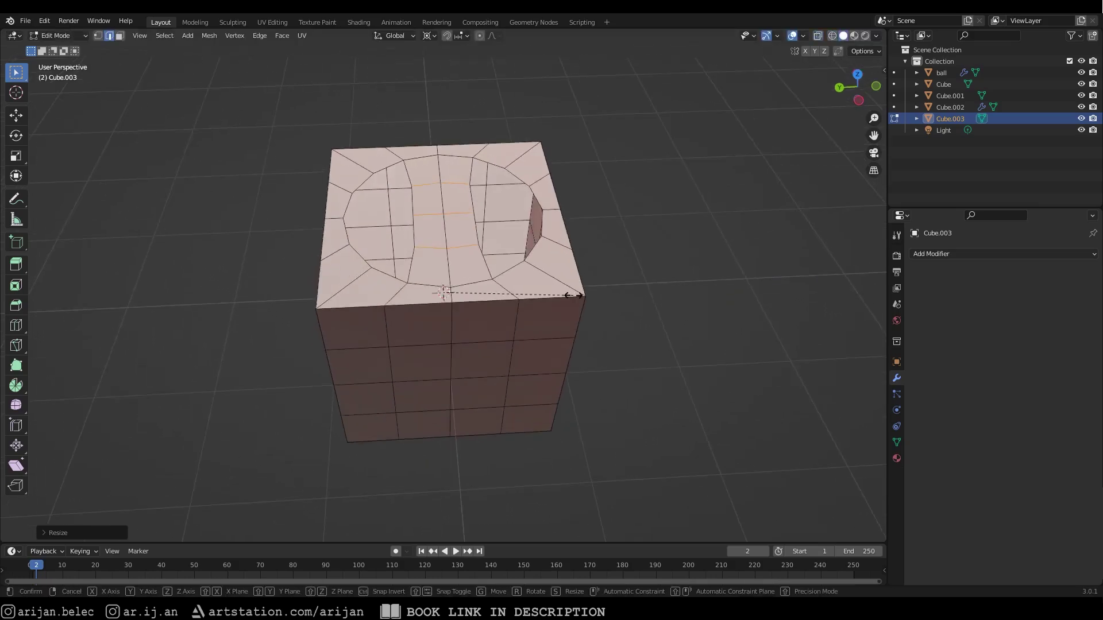
{"action": "key", "text": "y"}
{"action": "right_click", "coordinate": [560, 294]}
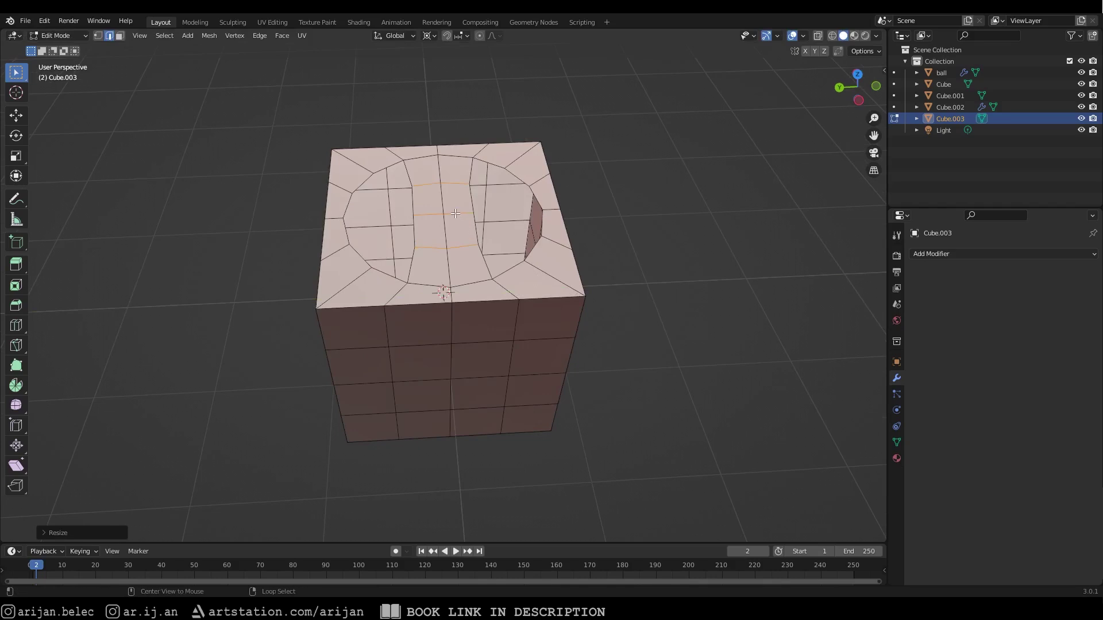
Step: Scale the strip's cross edges along Y once more and check the strip's shape in Object Mode
{"action": "key", "text": "s"}
{"action": "key", "text": "y"}
{"action": "left_click", "coordinate": [562, 301]}
{"action": "middle_click_drag", "start_coordinate": [517, 282], "coordinate": [470, 295]}
{"action": "key", "text": "Tab"}
{"action": "scroll", "coordinate": [460, 247], "scroll_direction": "down", "scroll_amount": 4}
{"action": "middle_click_drag", "start_coordinate": [441, 176], "coordinate": [419, 192]}
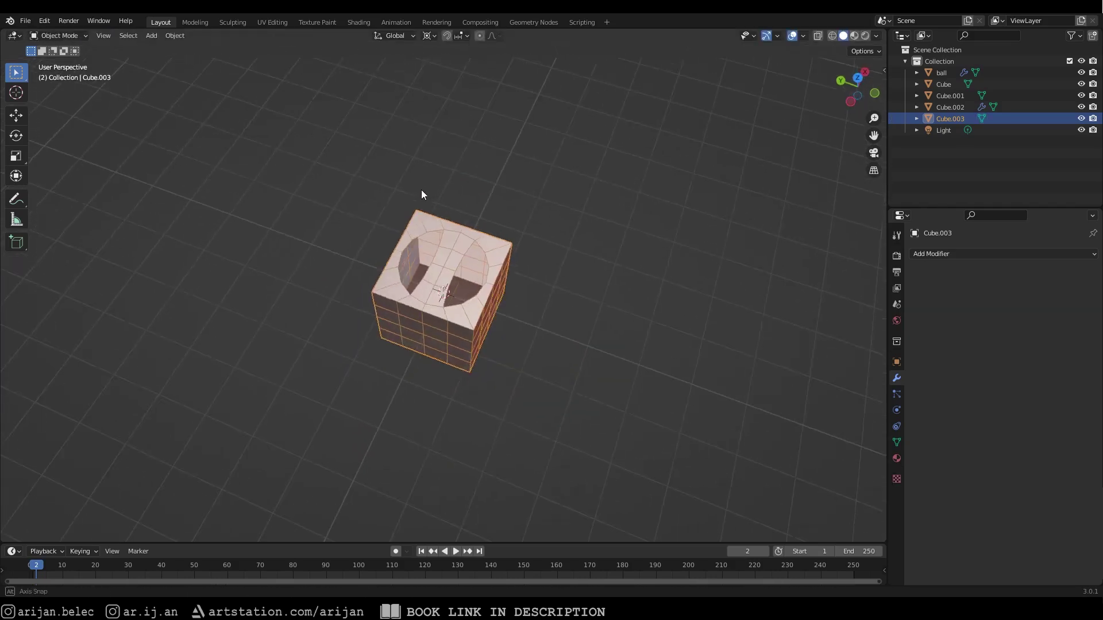
{"action": "scroll", "coordinate": [423, 196], "scroll_direction": "up", "scroll_amount": 4}
{"action": "key", "text": "Tab"}
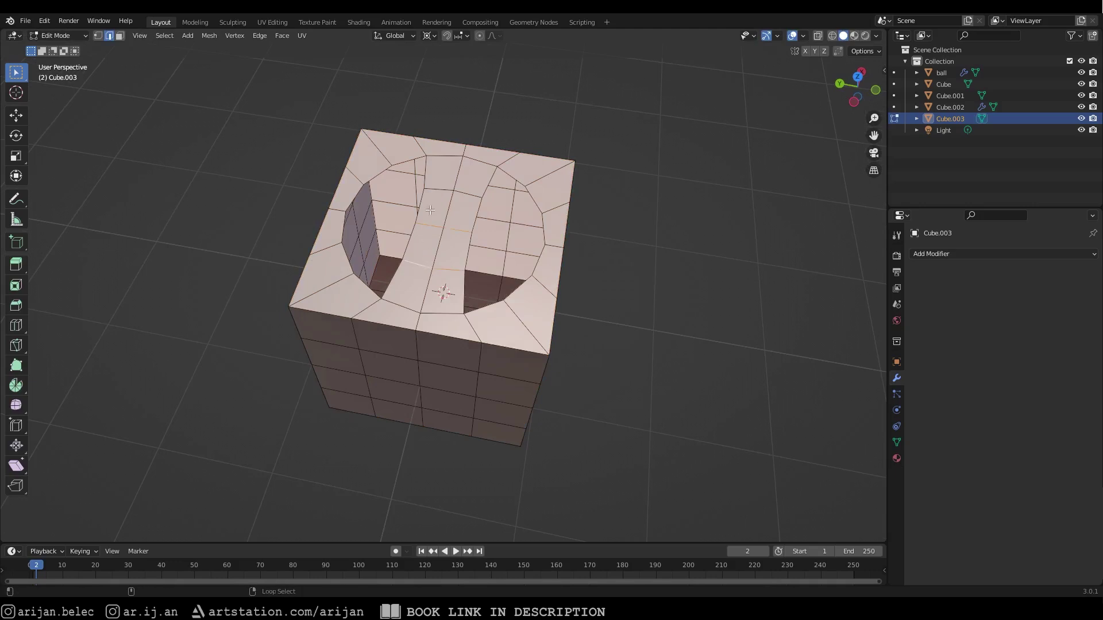
Step: Refine the curved waist of the central strip with two further scalings along Y
{"action": "key", "text": "s"}
{"action": "key", "text": "y"}
{"action": "left_click", "coordinate": [533, 284]}
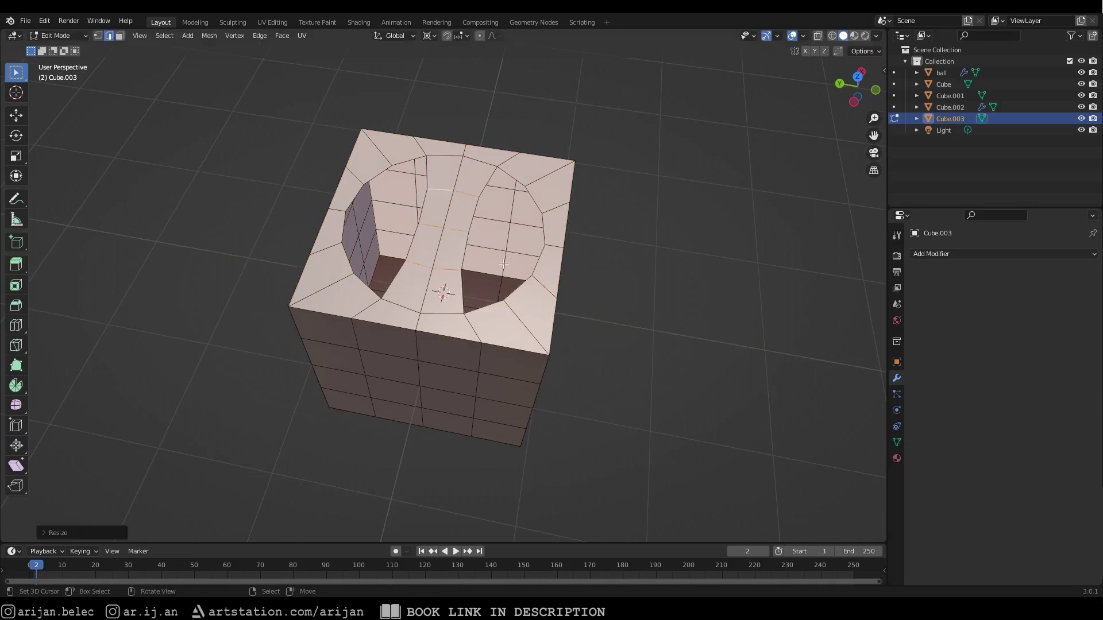
{"action": "key", "text": "s"}
{"action": "key", "text": "y"}
{"action": "left_click", "coordinate": [554, 303]}
{"action": "middle_click_drag", "start_coordinate": [554, 303], "coordinate": [555, 230]}
{"action": "scroll", "coordinate": [484, 244], "scroll_direction": "down", "scroll_amount": 1}
{"action": "key", "text": "Tab"}
{"action": "key", "text": "Tab"}
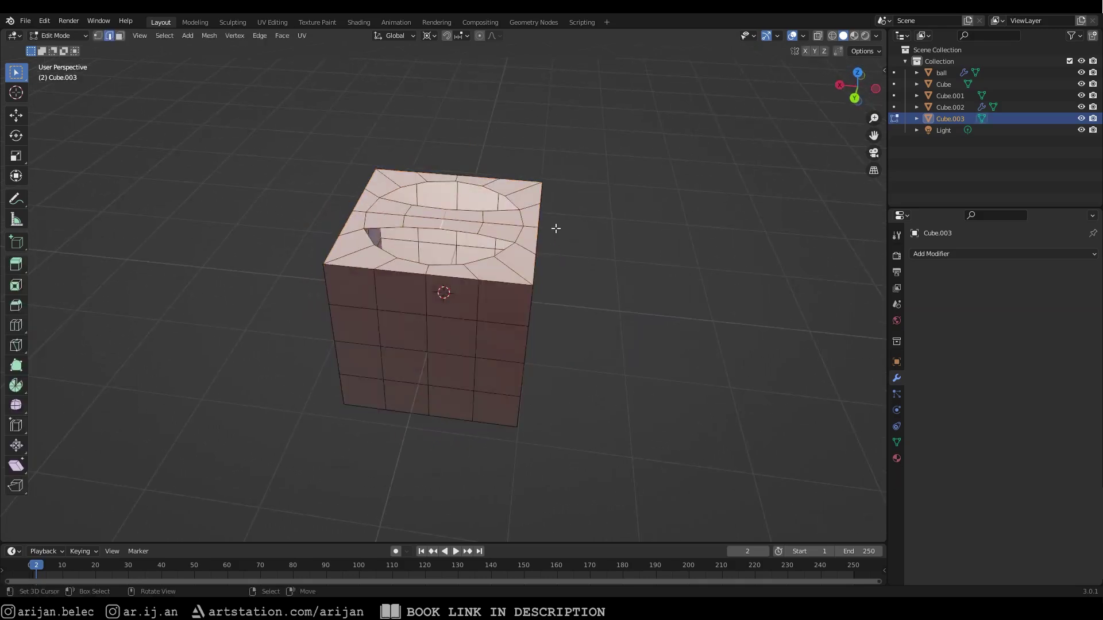
Step: Lower the cube's outer top edge loop along Z so that the circular area bulges upward
{"action": "right_click", "coordinate": [540, 201], "text": "alt"}
{"action": "middle_click_drag", "start_coordinate": [632, 235], "coordinate": [348, 163]}
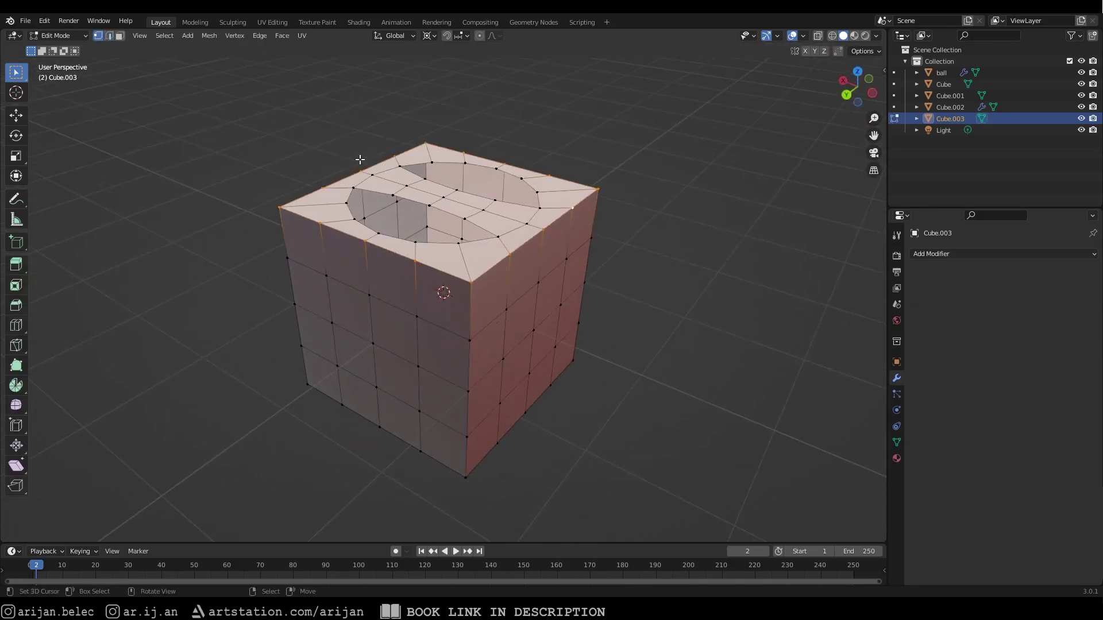
{"action": "middle_click_drag", "start_coordinate": [471, 263], "coordinate": [344, 180]}
{"action": "mouse_move", "coordinate": [511, 198]}
{"action": "middle_mouse_down"}
{"action": "mouse_move", "coordinate": [448, 211]}
{"action": "mouse_move", "coordinate": [549, 215]}
{"action": "middle_mouse_up"}
{"action": "key", "text": "shift+z"}
{"action": "mouse_move", "coordinate": [425, 214]}
{"action": "middle_mouse_down"}
{"action": "mouse_move", "coordinate": [526, 193]}
{"action": "mouse_move", "coordinate": [507, 189]}
{"action": "mouse_move", "coordinate": [605, 195]}
{"action": "mouse_move", "coordinate": [596, 187]}
{"action": "middle_mouse_up"}
{"action": "key", "text": "shift+z"}
{"action": "scroll", "coordinate": [511, 189], "scroll_direction": "up", "scroll_amount": 2}
{"action": "key", "text": "g"}
{"action": "key", "text": "z"}
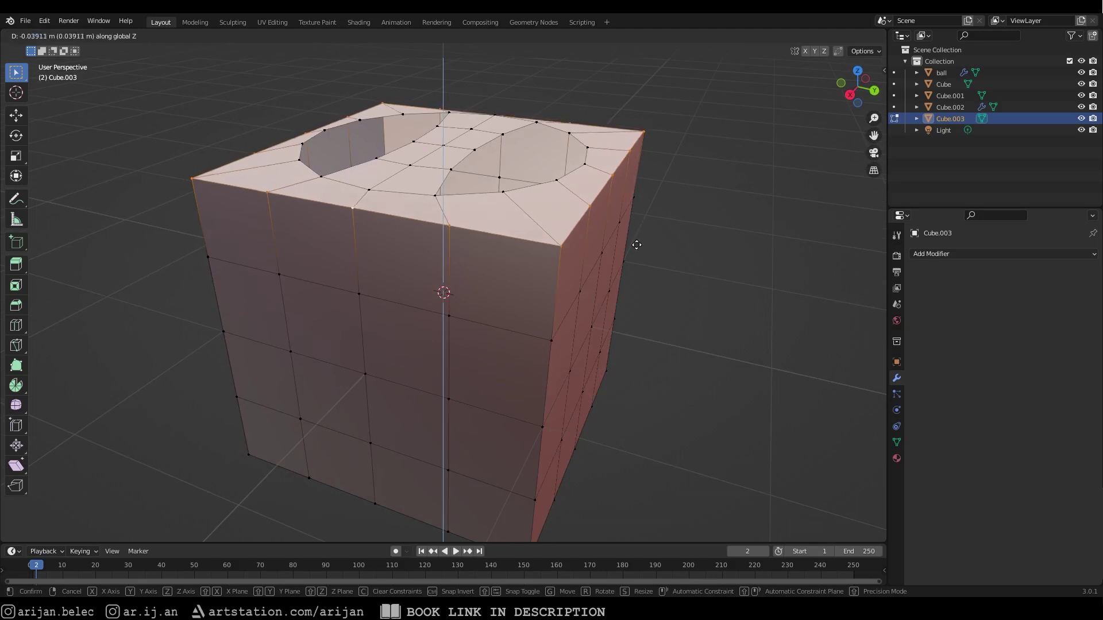
{"action": "left_click", "coordinate": [635, 256]}
{"action": "middle_click_drag", "start_coordinate": [635, 256], "coordinate": [580, 180]}
{"action": "key", "text": "g"}
{"action": "key", "text": "z"}
{"action": "left_click", "coordinate": [445, 187]}
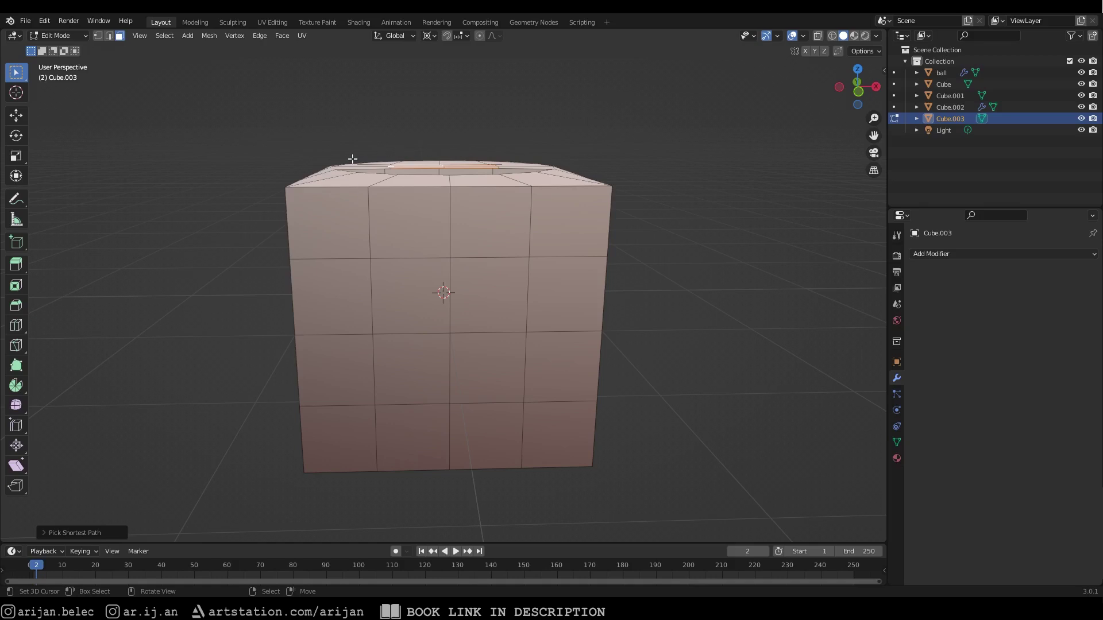
Step: Raise the strip's centre along Z in two moves, the first about 0.07 m, to round its profile
{"action": "middle_click_drag", "start_coordinate": [466, 141], "coordinate": [473, 190]}
{"action": "key", "text": "g"}
{"action": "key", "text": "z"}
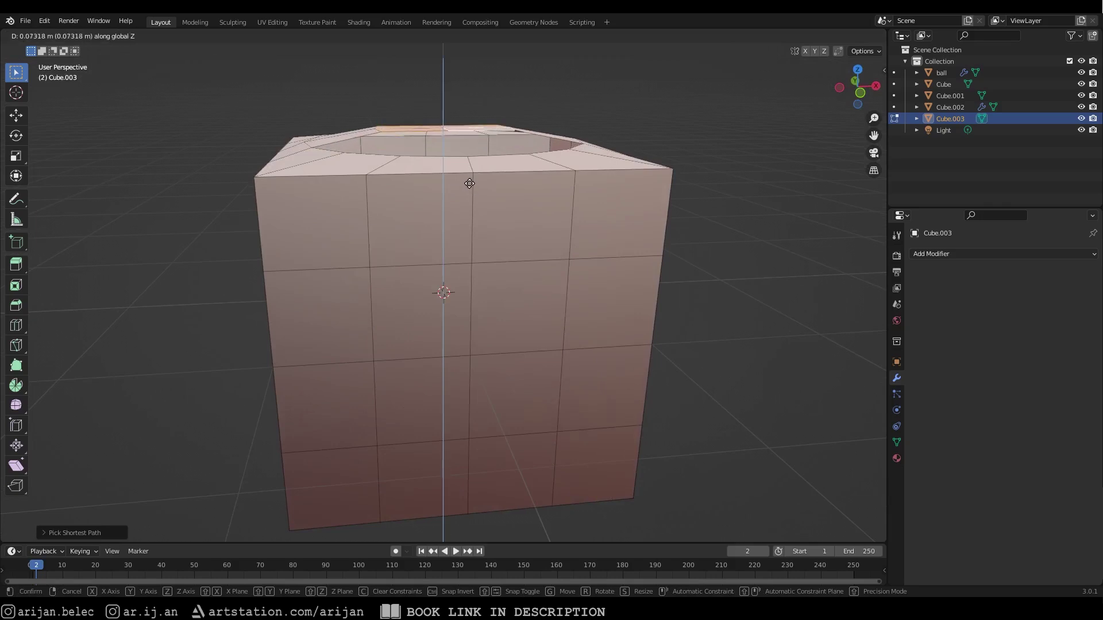
{"action": "left_click", "coordinate": [470, 183]}
{"action": "middle_click_drag", "start_coordinate": [470, 183], "coordinate": [491, 151]}
{"action": "key", "text": "g"}
{"action": "key", "text": "z"}
{"action": "left_click", "coordinate": [495, 167]}
{"action": "middle_click_drag", "start_coordinate": [428, 175], "coordinate": [346, 218]}
Step: Examine the raised strip and the top's curvature in Object Mode and return to Edit Mode
{"action": "key", "text": "Tab"}
{"action": "key", "text": "alt+a"}
{"action": "scroll", "coordinate": [457, 179], "scroll_direction": "down", "scroll_amount": 1}
{"action": "mouse_move", "coordinate": [532, 211]}
{"action": "middle_mouse_down"}
{"action": "mouse_move", "coordinate": [386, 203]}
{"action": "mouse_move", "coordinate": [496, 229]}
{"action": "mouse_move", "coordinate": [543, 205]}
{"action": "middle_mouse_up"}
{"action": "scroll", "coordinate": [481, 218], "scroll_direction": "up", "scroll_amount": 2}
{"action": "scroll", "coordinate": [495, 229], "scroll_direction": "down", "scroll_amount": 2}
{"action": "key", "text": "Tab"}
{"action": "middle_click_drag", "start_coordinate": [455, 221], "coordinate": [364, 226]}
{"action": "scroll", "coordinate": [481, 222], "scroll_direction": "down", "scroll_amount": 5}
{"action": "scroll", "coordinate": [481, 223], "scroll_direction": "up", "scroll_amount": 6}
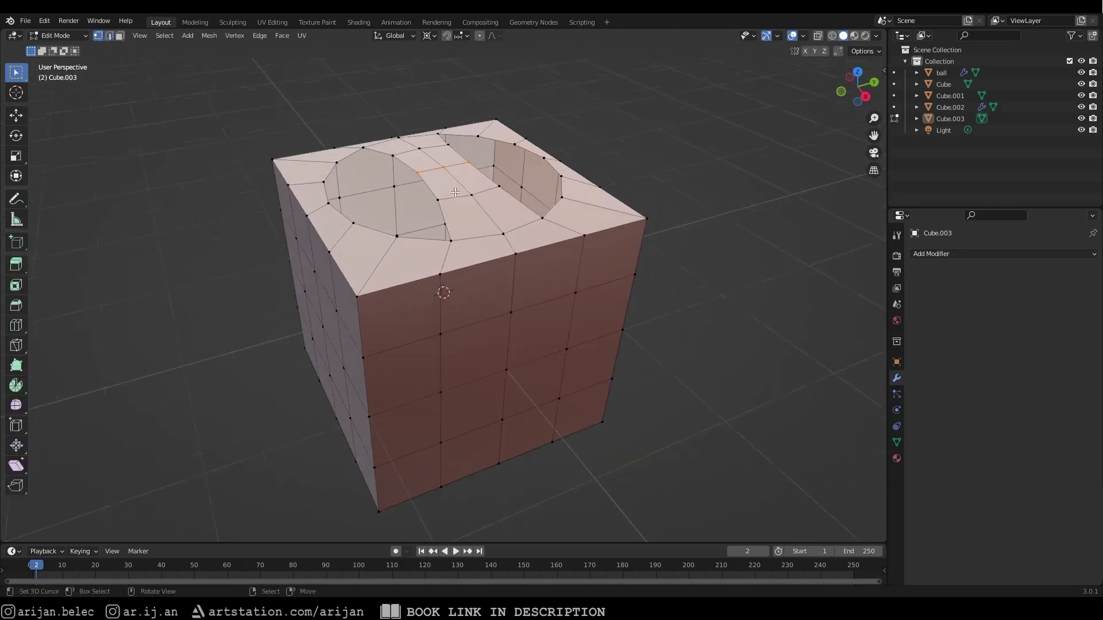
Step: Select the complete boundary edge loops of both half-moon openings beside the central strip
{"action": "right_click", "coordinate": [428, 183], "text": "alt"}
{"action": "mouse_move", "coordinate": [428, 183]}
{"action": "middle_mouse_down"}
{"action": "mouse_move", "coordinate": [472, 209]}
{"action": "mouse_move", "coordinate": [435, 212]}
{"action": "middle_mouse_up"}
{"action": "key", "text": "shift+z"}
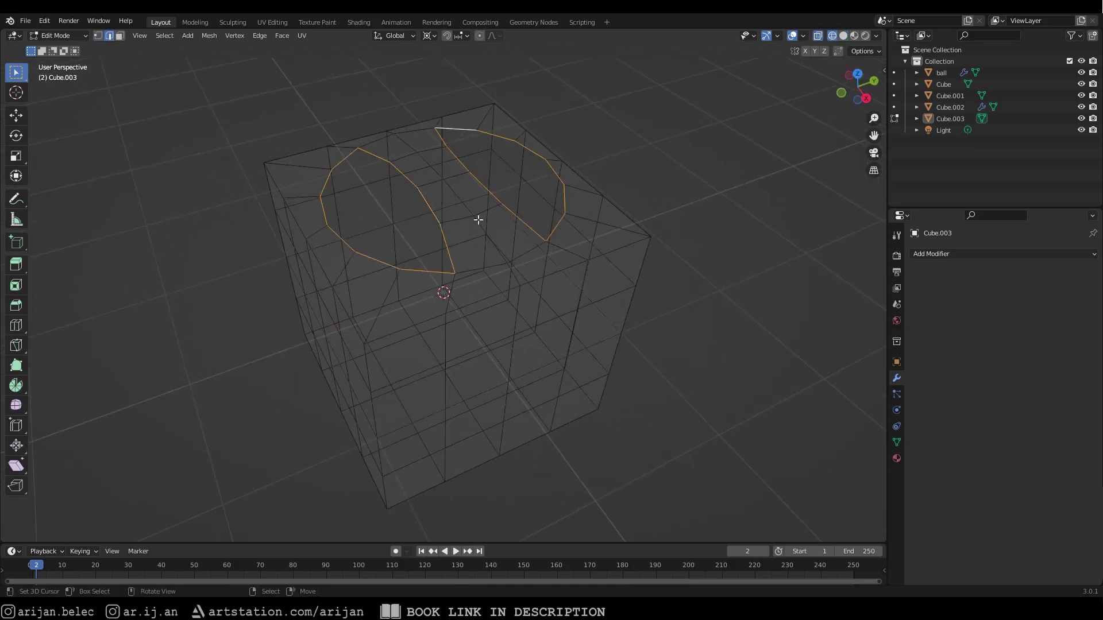
{"action": "scroll", "coordinate": [374, 234], "scroll_direction": "down", "scroll_amount": 3}
{"action": "key", "text": "shift+z"}
{"action": "mouse_move", "coordinate": [374, 234]}
{"action": "middle_mouse_down"}
{"action": "mouse_move", "coordinate": [517, 236]}
{"action": "mouse_move", "coordinate": [574, 221]}
{"action": "middle_mouse_up"}
{"action": "scroll", "coordinate": [407, 223], "scroll_direction": "up", "scroll_amount": 4}
{"action": "mouse_move", "coordinate": [406, 223]}
{"action": "middle_mouse_down"}
{"action": "mouse_move", "coordinate": [437, 218]}
{"action": "mouse_move", "coordinate": [473, 180]}
{"action": "mouse_move", "coordinate": [452, 207]}
{"action": "mouse_move", "coordinate": [479, 218]}
{"action": "middle_mouse_up"}
{"action": "key", "text": "alt+z"}
{"action": "scroll", "coordinate": [453, 201], "scroll_direction": "down", "scroll_amount": 2}
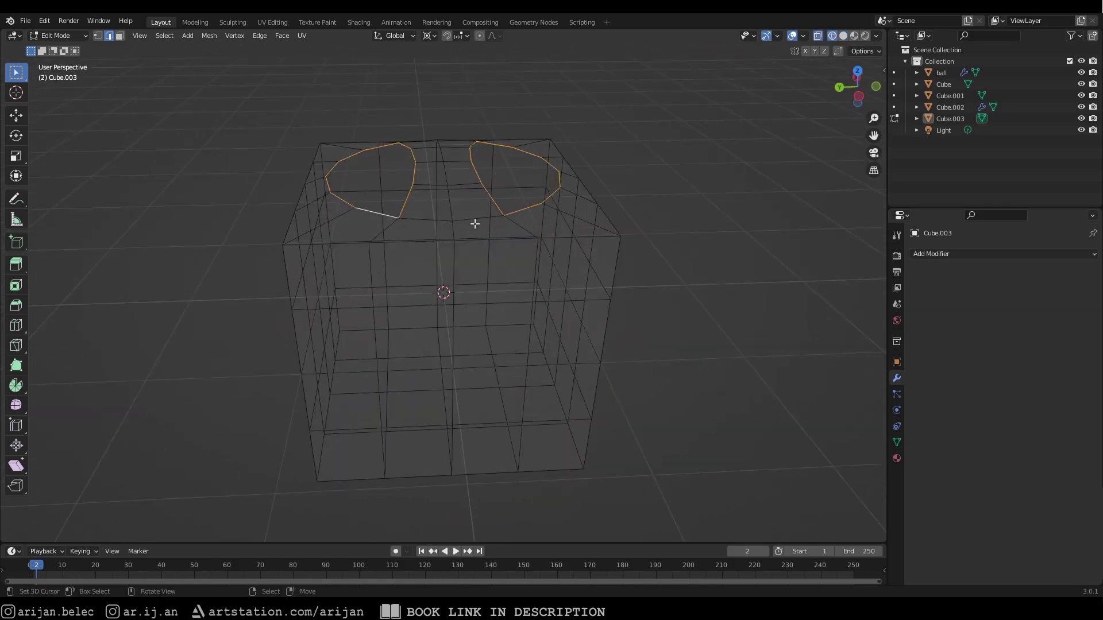
Step: Extrude both opening boundaries straight down along Z to form the recess walls
{"action": "key", "text": "e"}
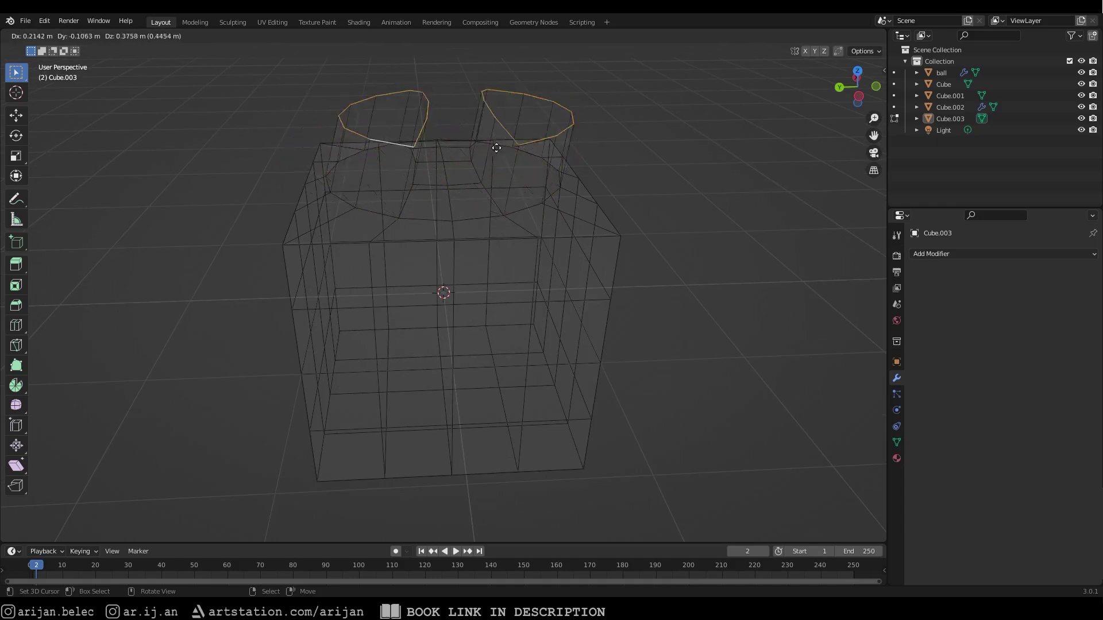
{"action": "right_click", "coordinate": [460, 136]}
{"action": "key", "text": "g"}
{"action": "key", "text": "z"}
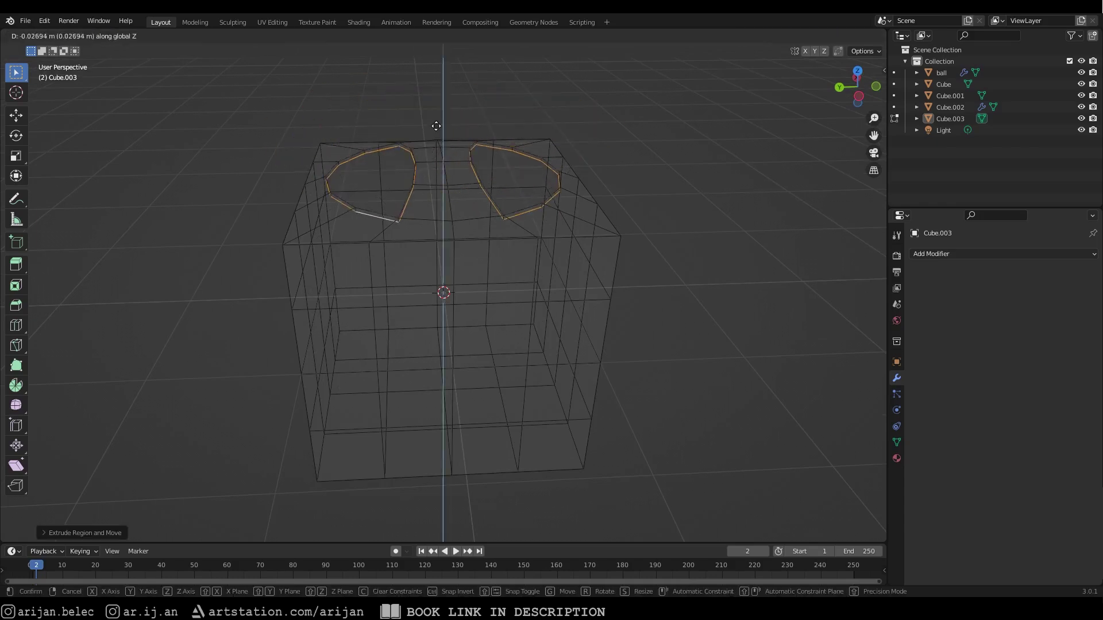
{"action": "left_click", "coordinate": [446, 149]}
{"action": "middle_click_drag", "start_coordinate": [427, 173], "coordinate": [436, 229]}
{"action": "key", "text": "alt+z"}
{"action": "key", "text": "g"}
{"action": "key", "text": "z"}
{"action": "left_click", "coordinate": [482, 220]}
Step: Try filling the lower boundary of each half-moon recess with a single face, and undo the fill
{"action": "key", "text": "alt+z"}
{"action": "key", "text": "shift+z"}
{"action": "scroll", "coordinate": [542, 273], "scroll_direction": "up", "scroll_amount": 3}
{"action": "key", "text": "1"}
{"action": "scroll", "coordinate": [411, 208], "scroll_direction": "down", "scroll_amount": 4}
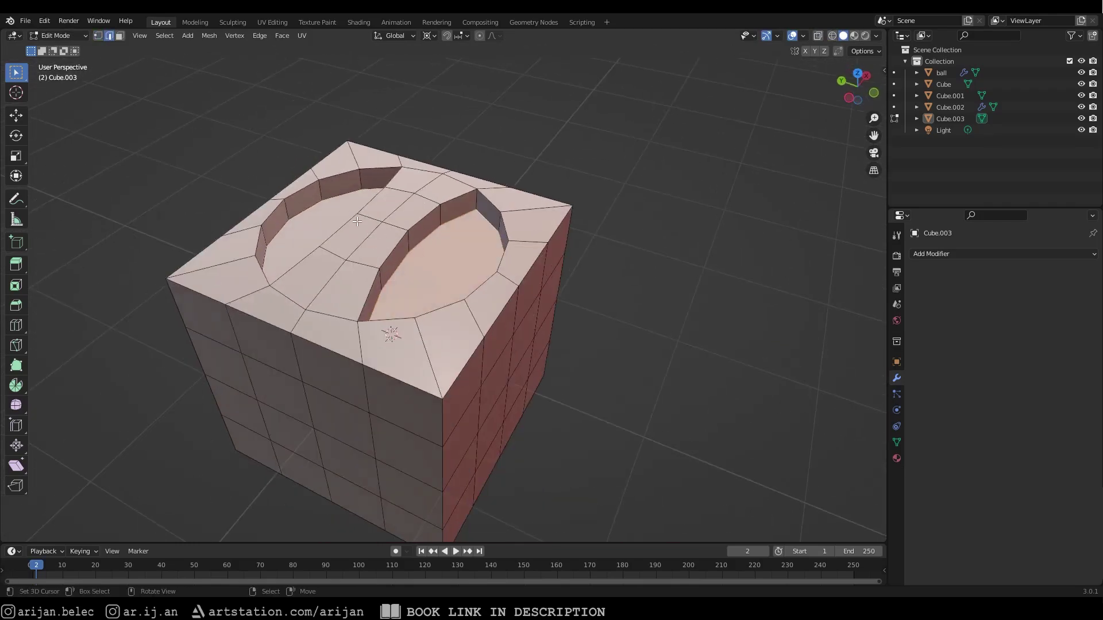
{"action": "middle_click_drag", "start_coordinate": [445, 272], "coordinate": [486, 231]}
{"action": "scroll", "coordinate": [381, 213], "scroll_direction": "up", "scroll_amount": 4}
{"action": "scroll", "coordinate": [425, 202], "scroll_direction": "down", "scroll_amount": 4}
{"action": "scroll", "coordinate": [438, 236], "scroll_direction": "up", "scroll_amount": 5}
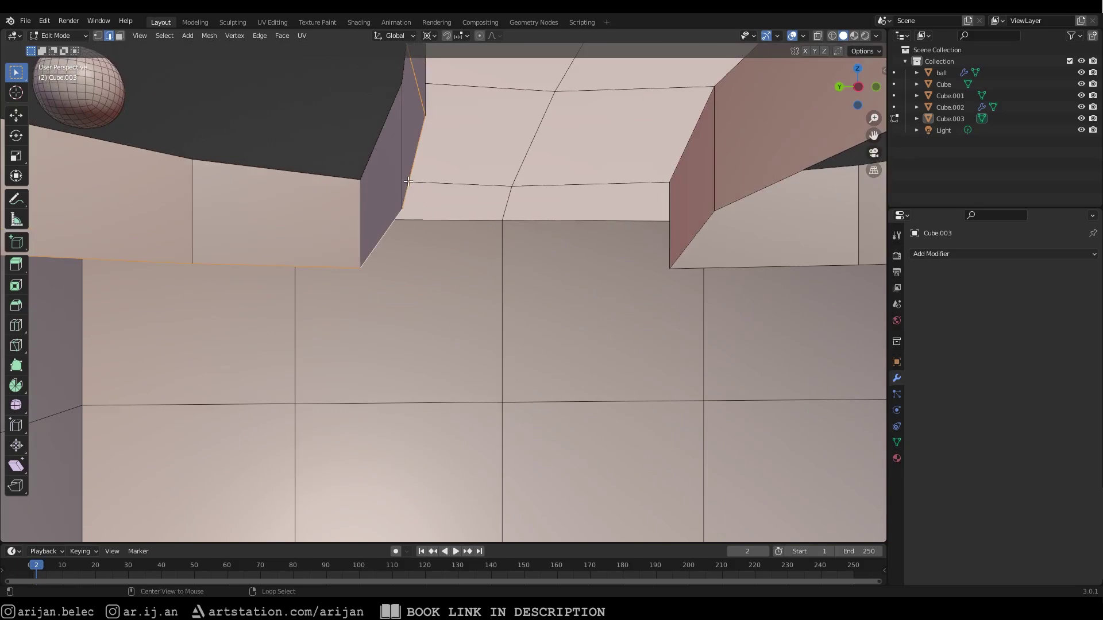
Step: Bridge the lower edges of the two inner walls beneath the central strip
{"action": "scroll", "coordinate": [727, 204], "scroll_direction": "down", "scroll_amount": 4}
{"action": "mouse_move", "coordinate": [726, 204]}
{"action": "middle_mouse_down"}
{"action": "mouse_move", "coordinate": [455, 270]}
{"action": "mouse_move", "coordinate": [584, 260]}
{"action": "mouse_move", "coordinate": [443, 236]}
{"action": "mouse_move", "coordinate": [379, 264]}
{"action": "middle_mouse_up"}
{"action": "key", "text": "alt+z"}
{"action": "key", "text": "shift+z"}
{"action": "key", "text": "shift+z"}
{"action": "key", "text": "shift+z"}
{"action": "middle_click_drag", "start_coordinate": [453, 232], "coordinate": [322, 286]}
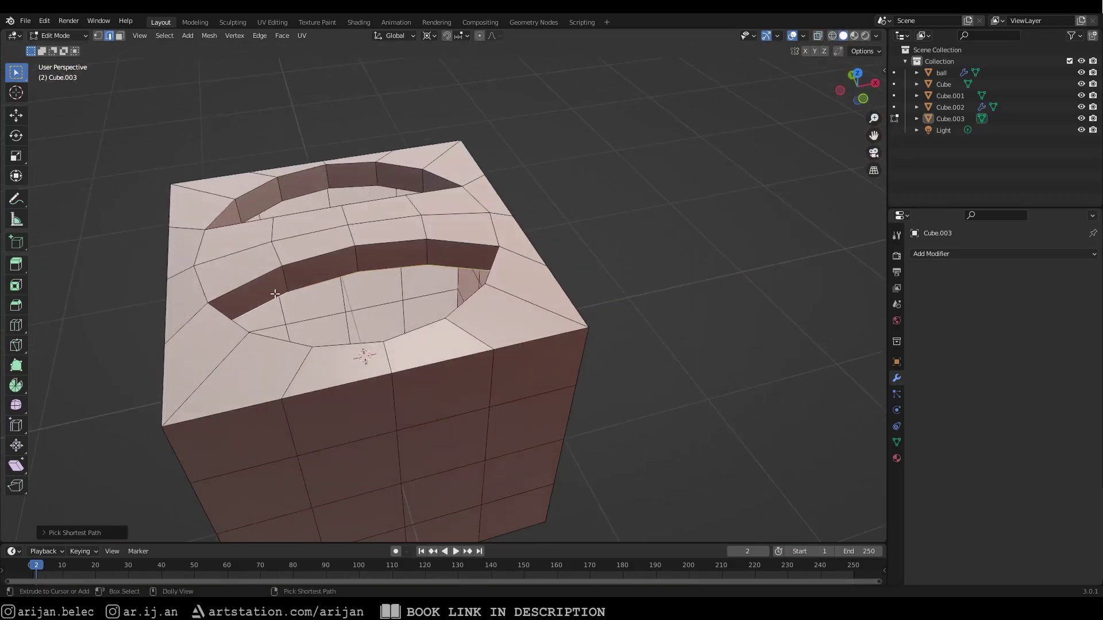
{"action": "key", "text": "shift+z"}
{"action": "mouse_move", "coordinate": [488, 295]}
{"action": "middle_mouse_down"}
{"action": "mouse_move", "coordinate": [419, 222]}
{"action": "mouse_move", "coordinate": [525, 353]}
{"action": "mouse_move", "coordinate": [548, 305]}
{"action": "middle_mouse_up"}
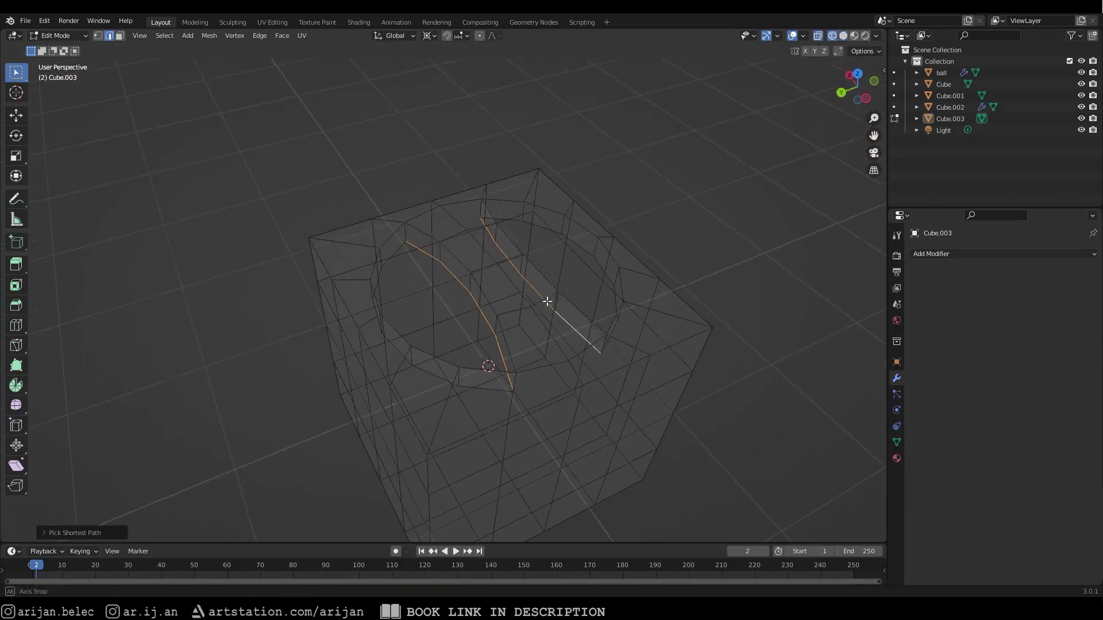
{"action": "right_click", "coordinate": [378, 230]}
{"action": "right_click", "coordinate": [368, 227]}
{"action": "left_click", "coordinate": [361, 227]}
Step: Add one centred lengthwise loop cut to the bridge beneath the strip and scale it by about 1.10 along X
{"action": "middle_click_drag", "start_coordinate": [362, 228], "coordinate": [579, 376]}
{"action": "key", "text": "ctrl+r"}
{"action": "left_click", "coordinate": [421, 260]}
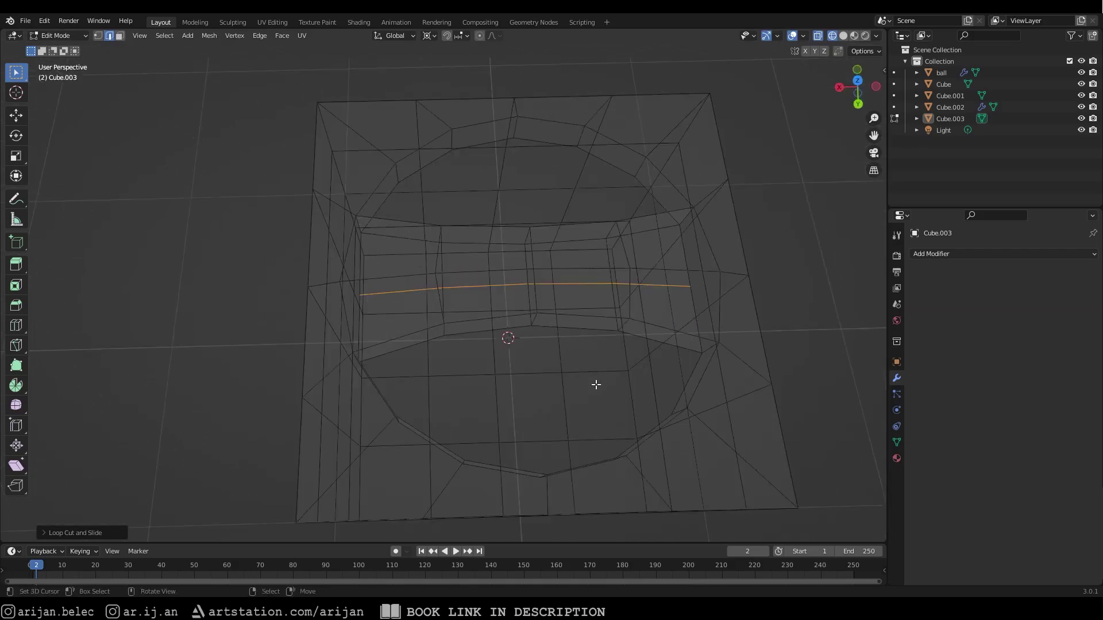
{"action": "key", "text": "s"}
{"action": "key", "text": "x"}
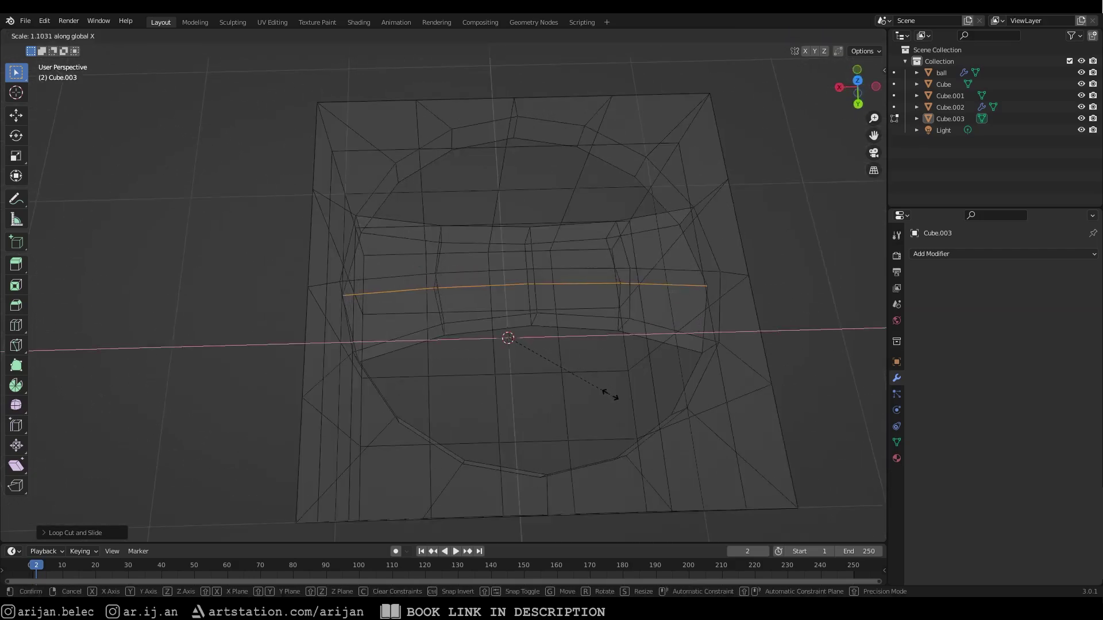
{"action": "left_click", "coordinate": [608, 396]}
Step: Fine-tune the lower loop cut along X by a factor of about 0.998 to align its ends with the circular rim
{"action": "key", "text": "KP_7"}
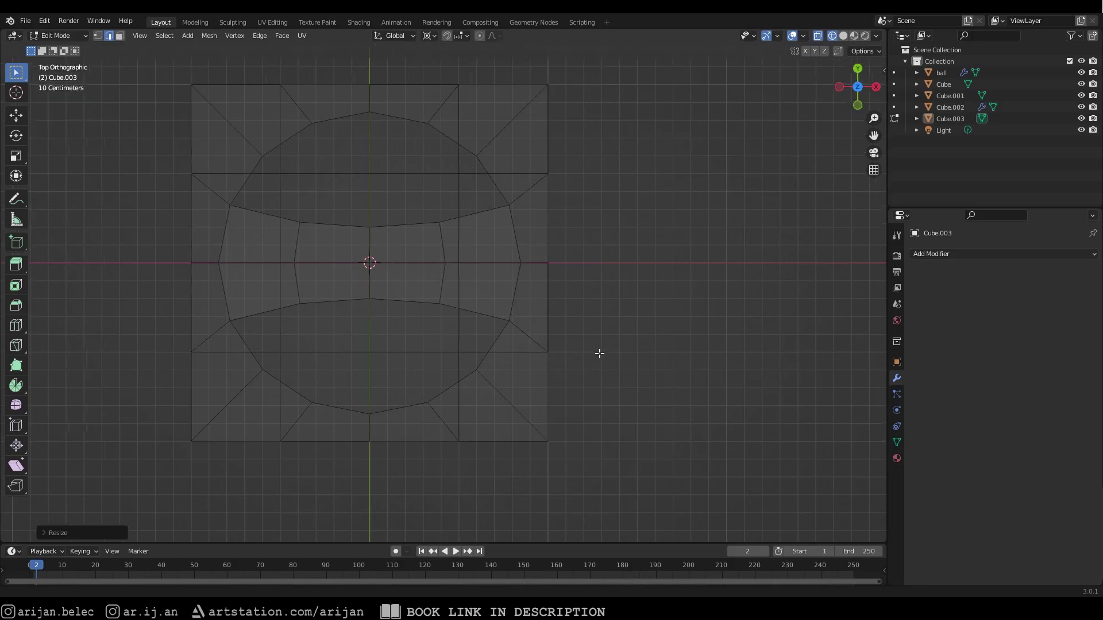
{"action": "scroll", "coordinate": [598, 356], "scroll_direction": "up", "scroll_amount": 5}
{"action": "scroll", "coordinate": [548, 334], "scroll_direction": "up", "scroll_amount": 3}
{"action": "key", "text": "s"}
{"action": "key", "text": "x"}
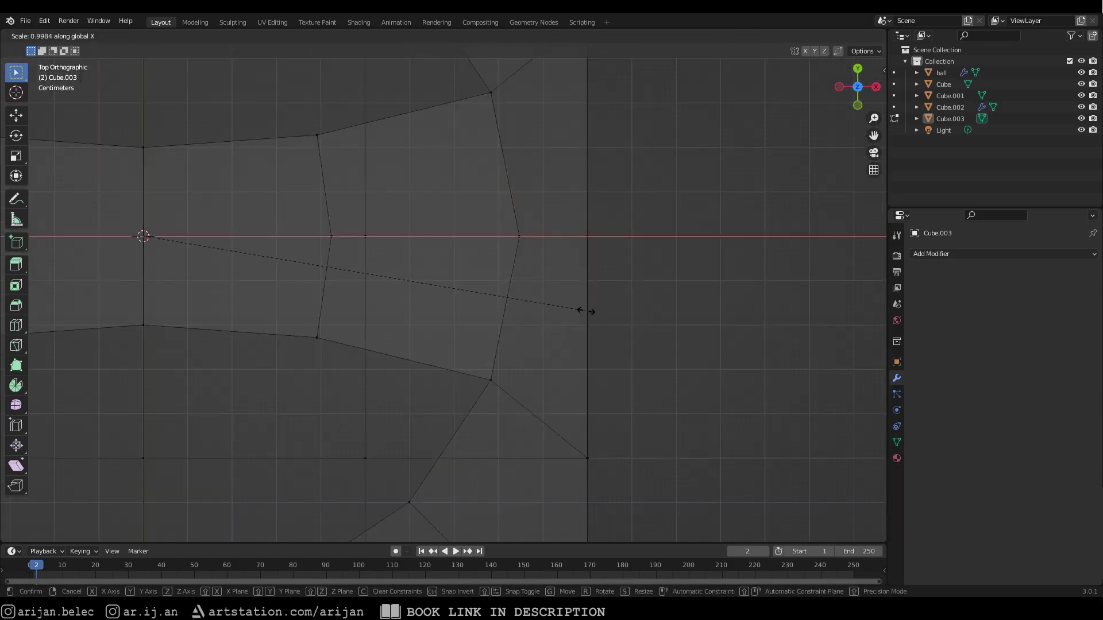
{"action": "left_click", "coordinate": [586, 311]}
{"action": "scroll", "coordinate": [586, 310], "scroll_direction": "down", "scroll_amount": 5}
{"action": "middle_click_drag", "start_coordinate": [586, 310], "coordinate": [471, 262]}
{"action": "scroll", "coordinate": [471, 262], "scroll_direction": "up", "scroll_amount": 2}
{"action": "middle_click_drag", "start_coordinate": [384, 234], "coordinate": [440, 239]}
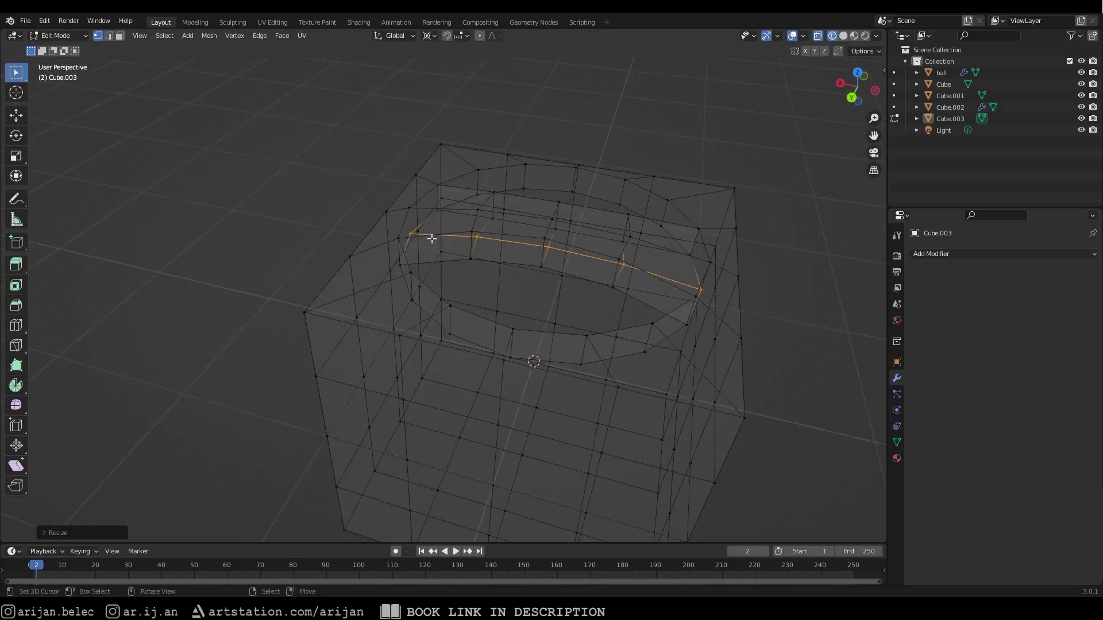
{"action": "key", "text": "shift+z"}
{"action": "middle_click_drag", "start_coordinate": [562, 273], "coordinate": [373, 284]}
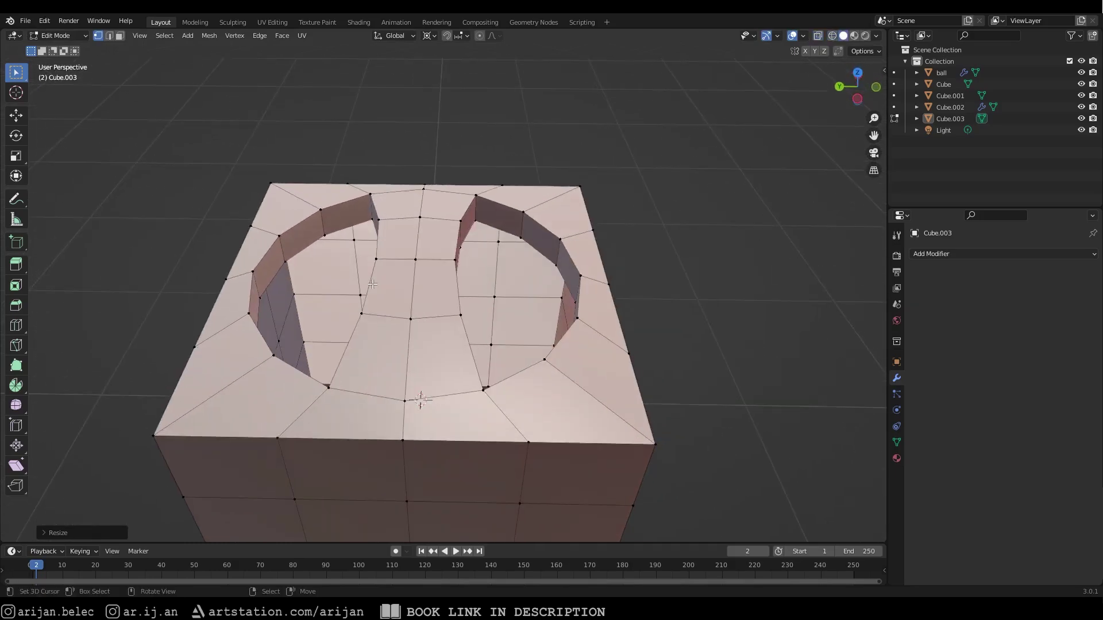
Step: Select the lower circular edge loop running around both recesses, extrude it, and move the new loop straight down along Z
{"action": "key", "text": "shift+z"}
{"action": "mouse_move", "coordinate": [364, 243]}
{"action": "middle_mouse_down"}
{"action": "mouse_move", "coordinate": [455, 239]}
{"action": "mouse_move", "coordinate": [384, 253]}
{"action": "middle_mouse_up"}
{"action": "middle_click_drag", "start_coordinate": [518, 409], "coordinate": [433, 242]}
{"action": "key", "text": "shift+z"}
{"action": "mouse_move", "coordinate": [321, 338]}
{"action": "middle_mouse_down"}
{"action": "mouse_move", "coordinate": [456, 262]}
{"action": "mouse_move", "coordinate": [410, 228]}
{"action": "middle_mouse_up"}
{"action": "key", "text": "shift+z"}
{"action": "scroll", "coordinate": [402, 222], "scroll_direction": "up", "scroll_amount": 3}
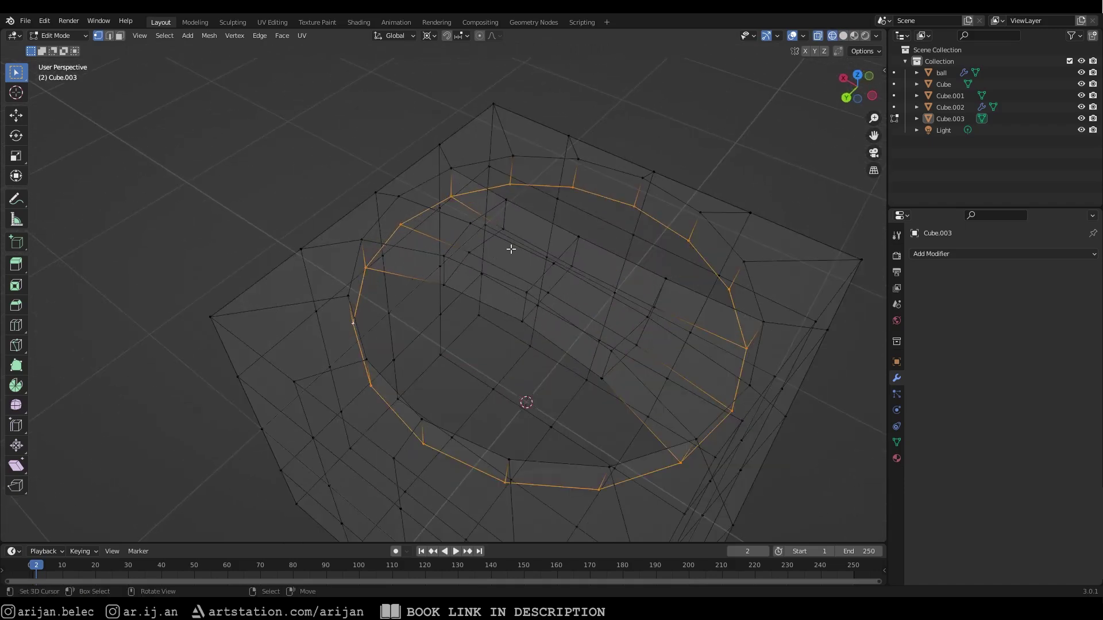
{"action": "key", "text": "shift+z"}
{"action": "key", "text": "shift+z"}
{"action": "scroll", "coordinate": [437, 241], "scroll_direction": "down", "scroll_amount": 2}
{"action": "middle_click_drag", "start_coordinate": [470, 301], "coordinate": [464, 286]}
{"action": "key", "text": "e"}
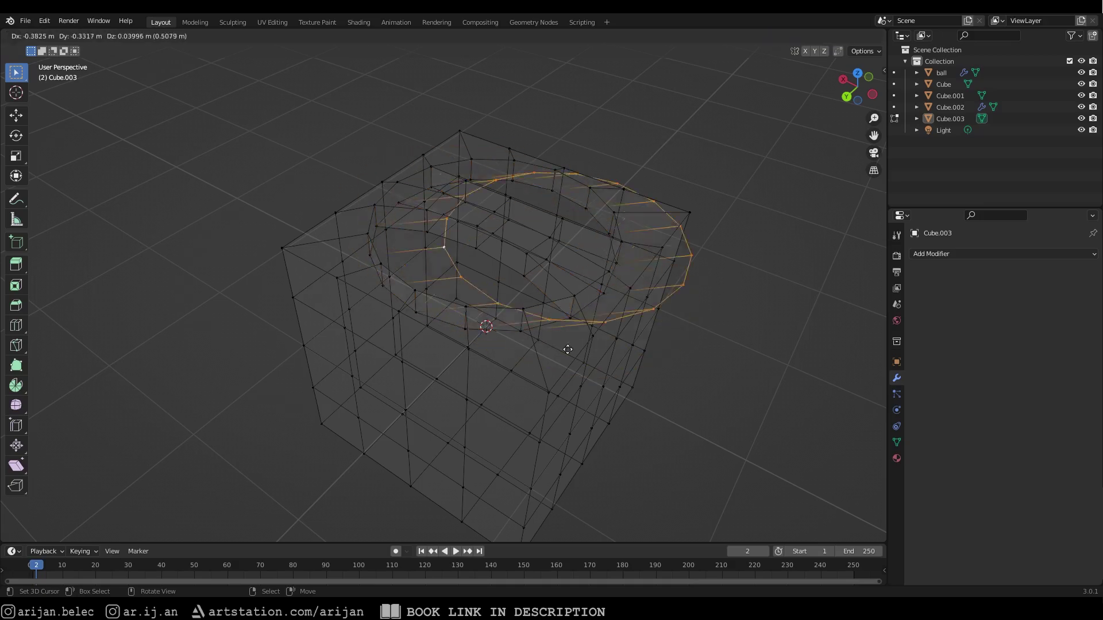
{"action": "right_click", "coordinate": [510, 190]}
{"action": "middle_click_drag", "start_coordinate": [510, 189], "coordinate": [371, 226]}
{"action": "middle_click_drag", "start_coordinate": [533, 231], "coordinate": [502, 184]}
{"action": "scroll", "coordinate": [498, 180], "scroll_direction": "up", "scroll_amount": 1}
{"action": "key", "text": "g"}
{"action": "key", "text": "z"}
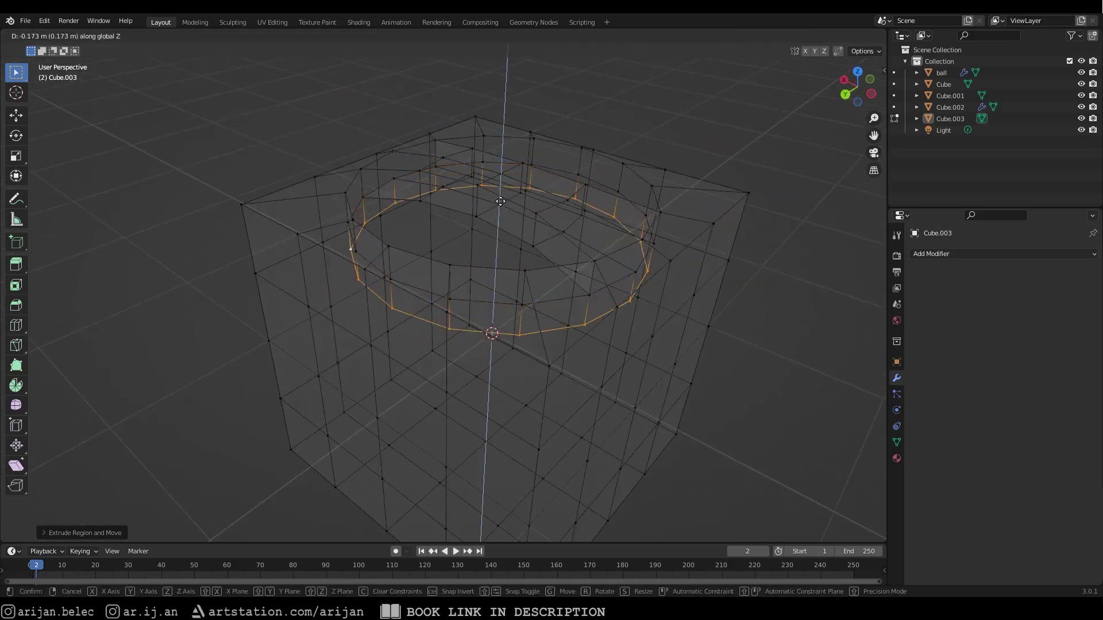
{"action": "left_click", "coordinate": [503, 220]}
{"action": "key", "text": "shift+z"}
{"action": "mouse_move", "coordinate": [503, 221]}
{"action": "middle_mouse_down"}
{"action": "mouse_move", "coordinate": [445, 231]}
{"action": "mouse_move", "coordinate": [422, 214]}
{"action": "mouse_move", "coordinate": [525, 212]}
{"action": "mouse_move", "coordinate": [465, 196]}
{"action": "middle_mouse_up"}
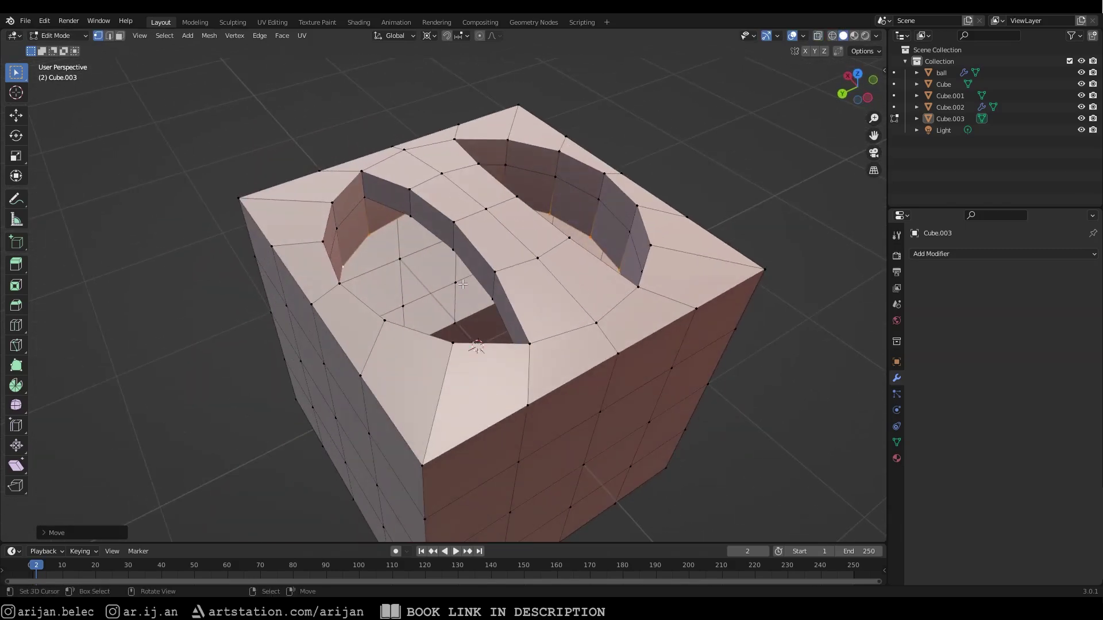
Step: Try filling the recess's bottom loop with a single face, and undo the fill
{"action": "scroll", "coordinate": [418, 280], "scroll_direction": "down", "scroll_amount": 2}
{"action": "middle_click_drag", "start_coordinate": [478, 277], "coordinate": [424, 262]}
{"action": "key", "text": "Tab"}
{"action": "scroll", "coordinate": [485, 268], "scroll_direction": "down", "scroll_amount": 1}
{"action": "key", "text": "Tab"}
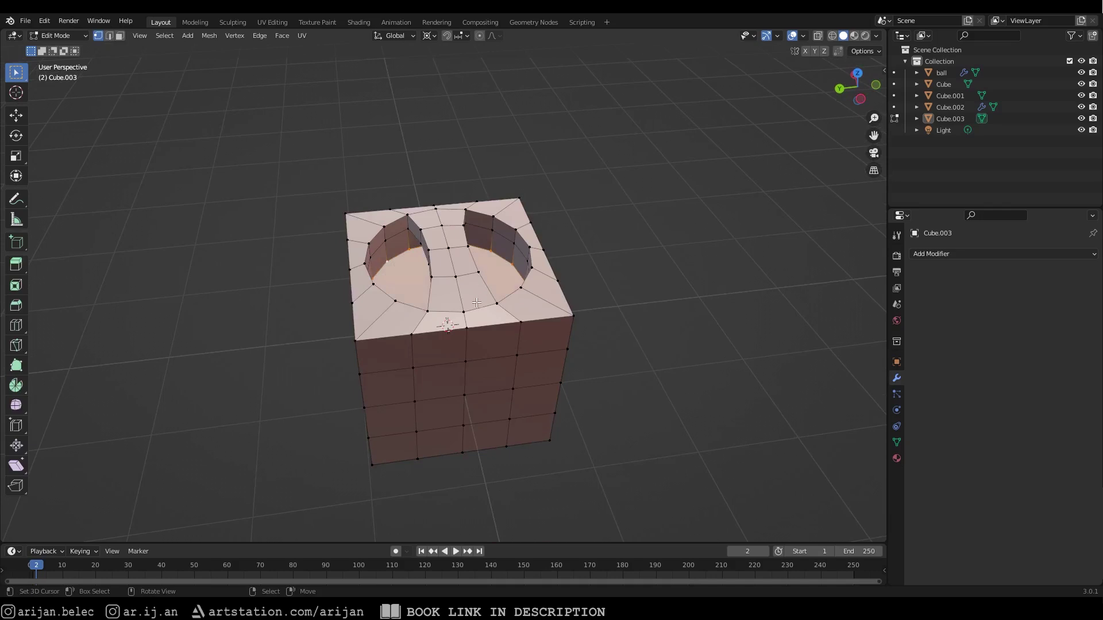
{"action": "key", "text": "ctrl+z"}
{"action": "middle_click_drag", "start_coordinate": [484, 281], "coordinate": [449, 279]}
{"action": "scroll", "coordinate": [391, 279], "scroll_direction": "up", "scroll_amount": 2}
{"action": "middle_click_drag", "start_coordinate": [338, 277], "coordinate": [385, 284]}
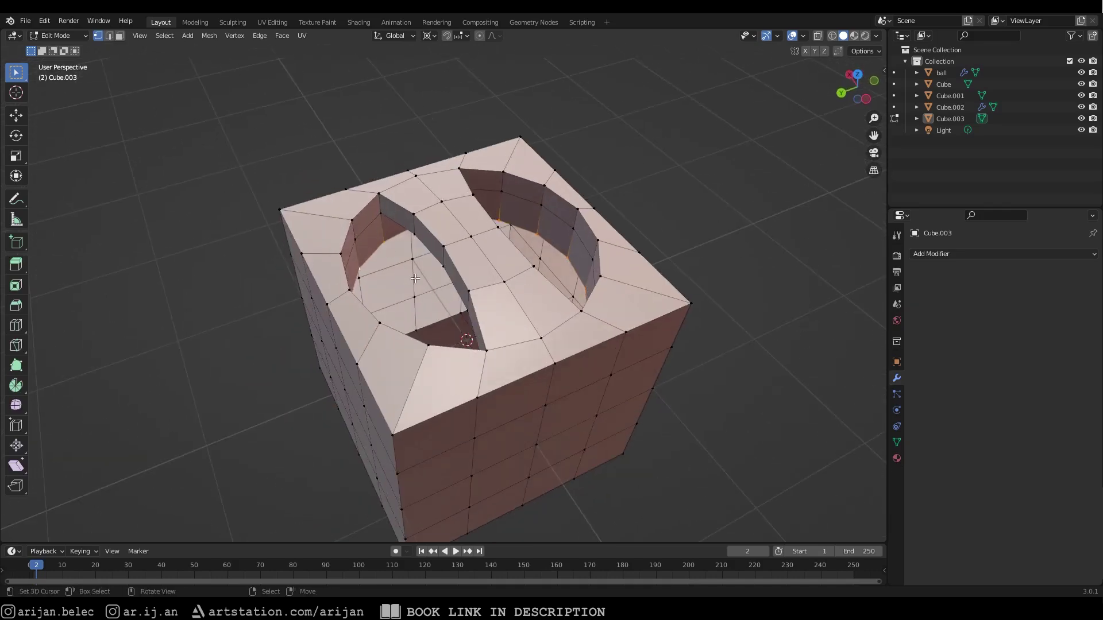
Step: Close the recess's bottom circular edge loop with a Grid Fill
{"action": "key", "text": "shift+z"}
{"action": "middle_click_drag", "start_coordinate": [362, 241], "coordinate": [367, 267]}
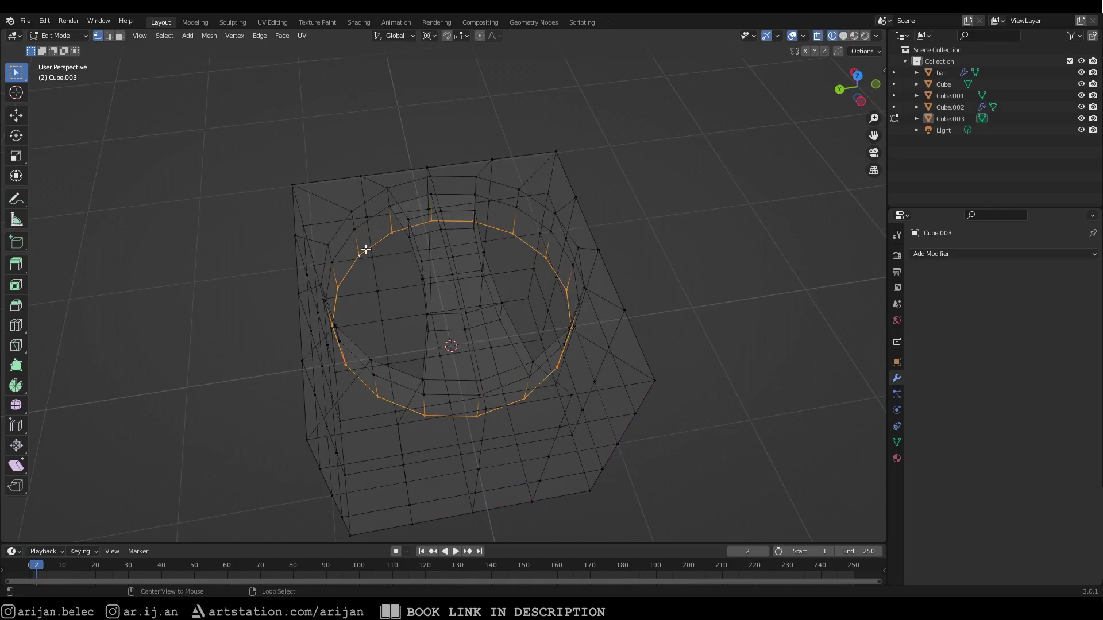
{"action": "left_click", "coordinate": [280, 38]}
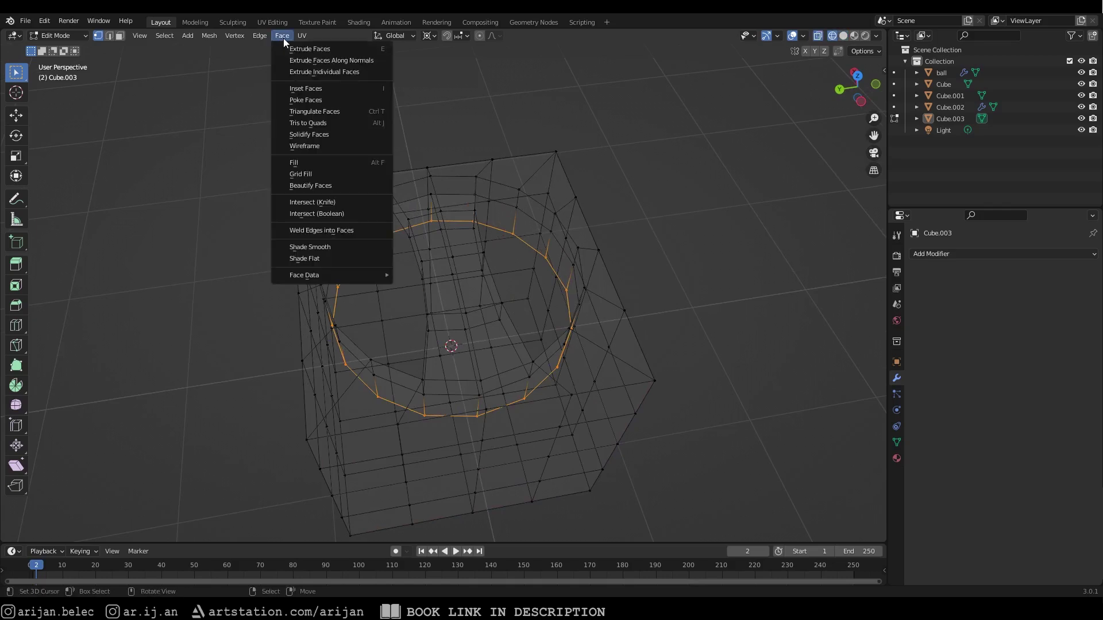
{"action": "left_click", "coordinate": [317, 172]}
{"action": "middle_click_drag", "start_coordinate": [402, 270], "coordinate": [432, 265]}
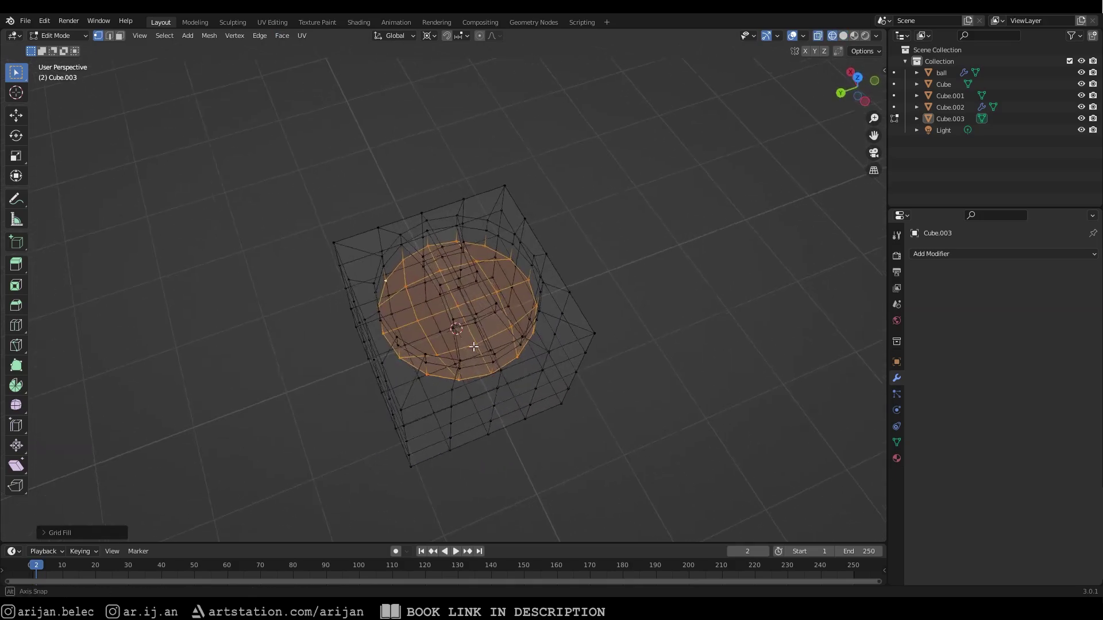
{"action": "middle_click_drag", "start_coordinate": [477, 343], "coordinate": [479, 266]}
{"action": "mouse_move", "coordinate": [467, 324]}
{"action": "middle_mouse_down"}
{"action": "mouse_move", "coordinate": [404, 280]}
{"action": "mouse_move", "coordinate": [449, 284]}
{"action": "mouse_move", "coordinate": [380, 305]}
{"action": "middle_mouse_up"}
{"action": "key", "text": "shift+z"}
Step: Try Grid Fill spans from 3 to 6 on the circular floor
{"action": "left_click", "coordinate": [60, 538]}
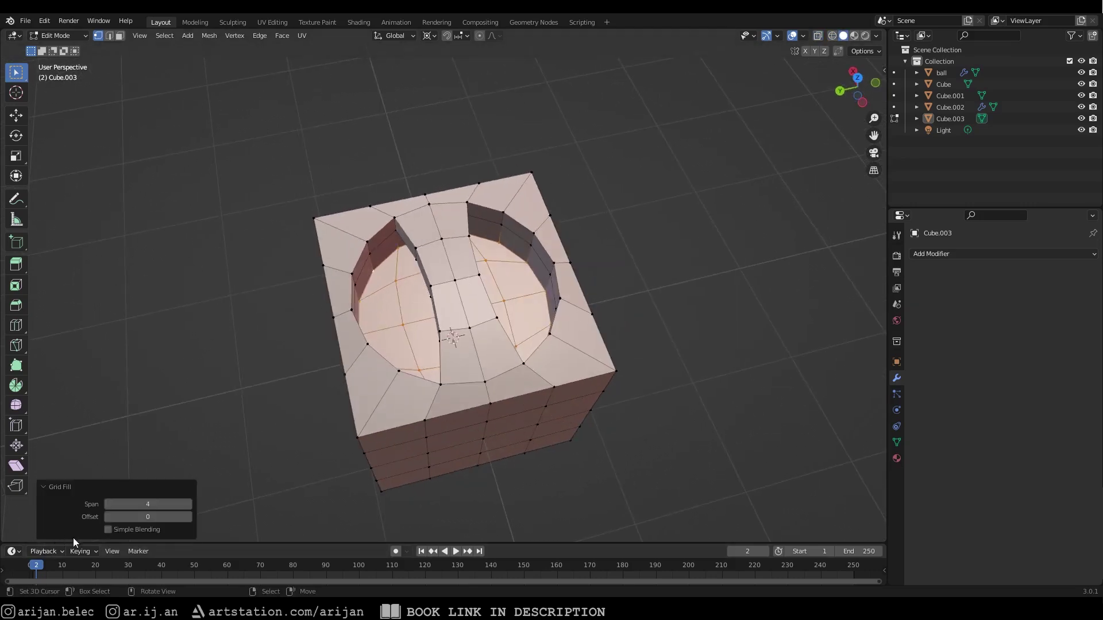
{"action": "mouse_move", "coordinate": [273, 457]}
{"action": "middle_mouse_down"}
{"action": "mouse_move", "coordinate": [181, 490]}
{"action": "mouse_move", "coordinate": [222, 518]}
{"action": "mouse_move", "coordinate": [242, 492]}
{"action": "middle_mouse_up"}
{"action": "key", "text": "shift+z"}
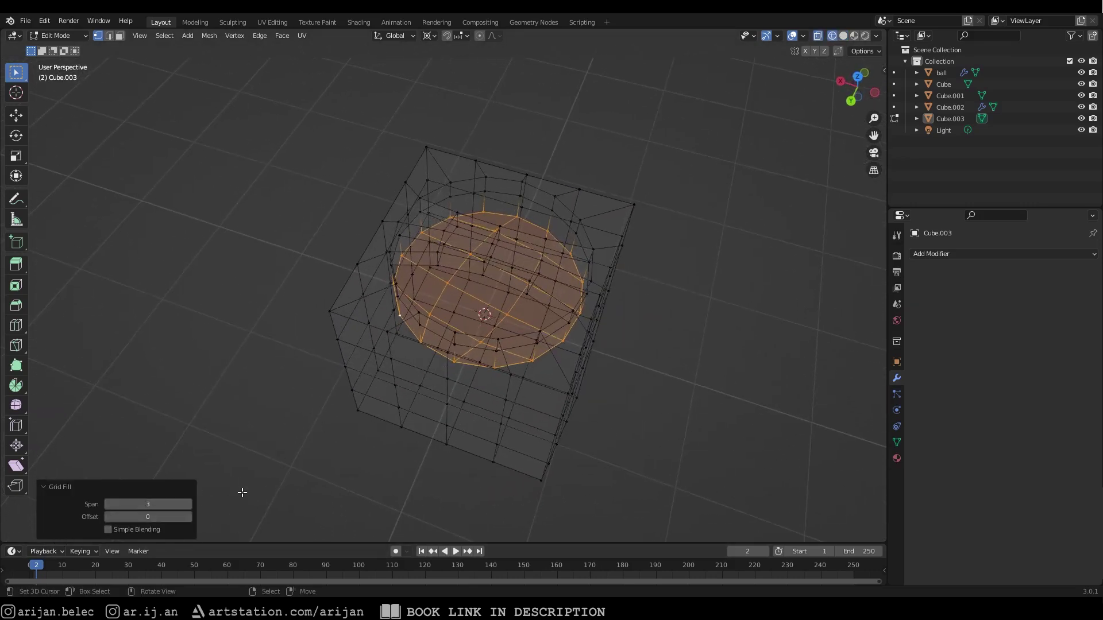
{"action": "left_click", "coordinate": [188, 504]}
{"action": "left_click", "coordinate": [188, 504]}
{"action": "left_click", "coordinate": [188, 505]}
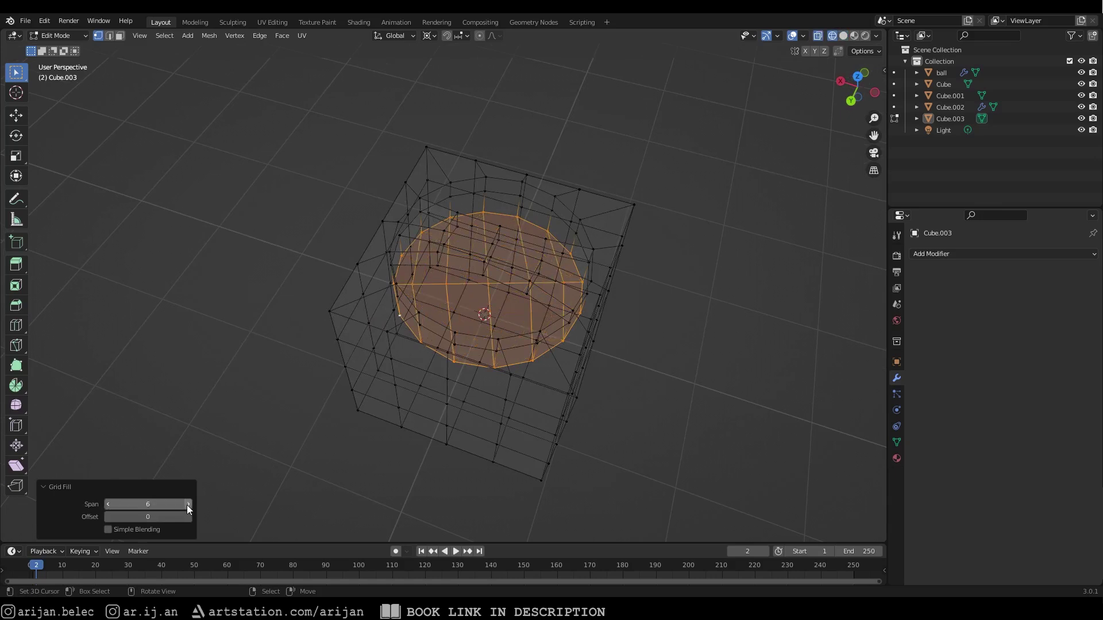
{"action": "middle_click_drag", "start_coordinate": [253, 409], "coordinate": [419, 270]}
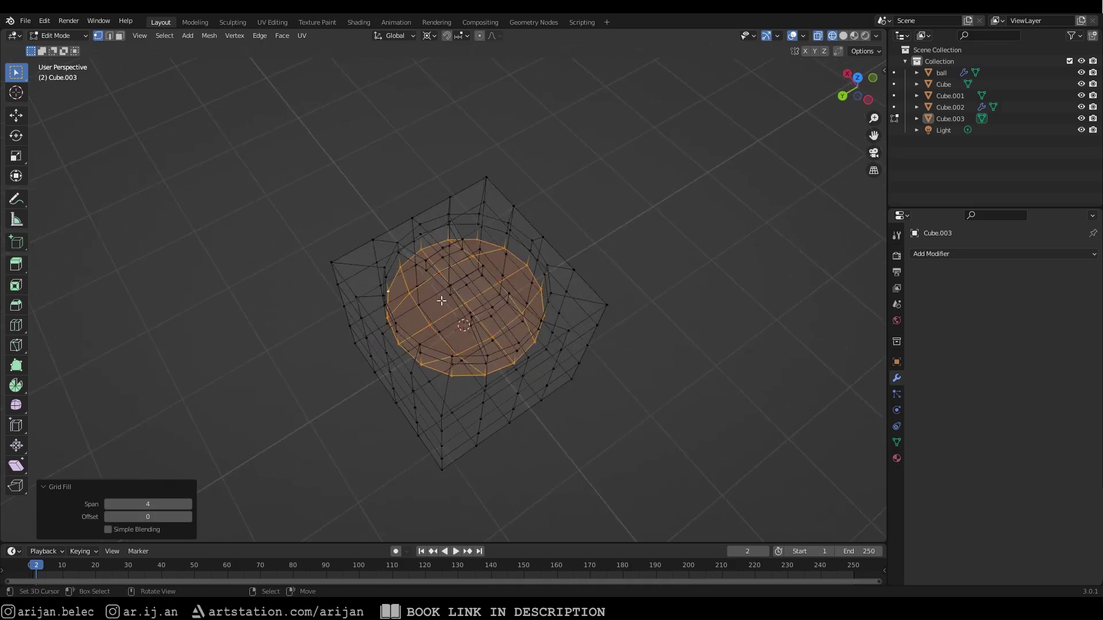
Step: Set the floor's Grid Fill to span 4 and offset 4
{"action": "left_click", "coordinate": [188, 518]}
{"action": "left_click", "coordinate": [189, 518]}
{"action": "left_click", "coordinate": [190, 518]}
{"action": "left_click", "coordinate": [191, 518]}
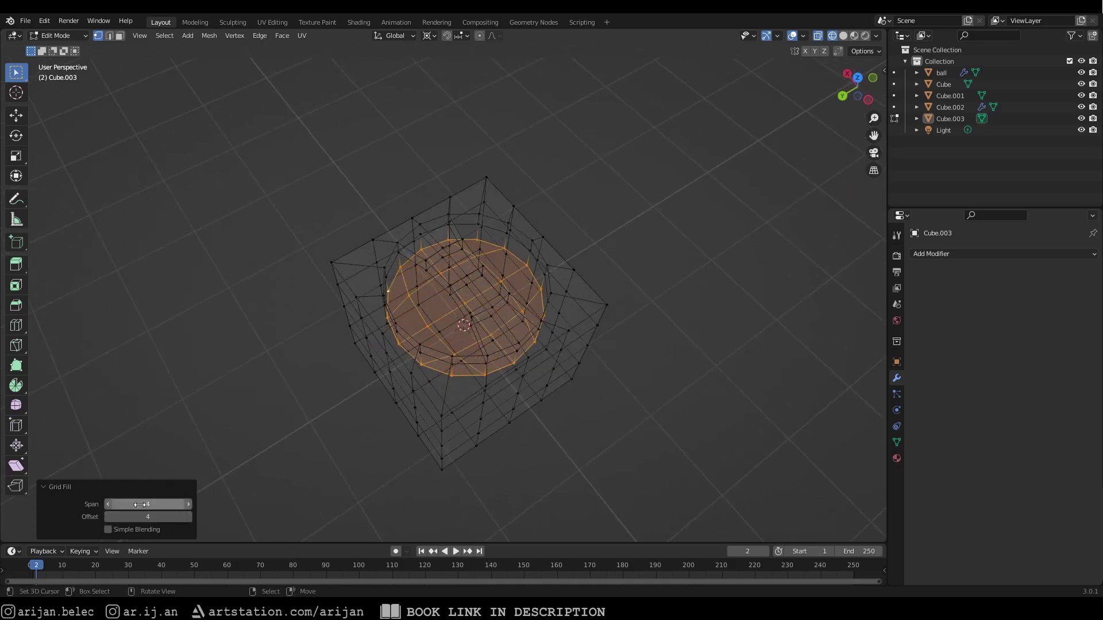
{"action": "left_click", "coordinate": [108, 505]}
{"action": "left_click", "coordinate": [188, 504]}
Step: Inset the grid-filled floor faces by about 0.077 m
{"action": "mouse_move", "coordinate": [425, 361]}
{"action": "middle_mouse_down"}
{"action": "mouse_move", "coordinate": [390, 292]}
{"action": "mouse_move", "coordinate": [422, 240]}
{"action": "mouse_move", "coordinate": [398, 254]}
{"action": "mouse_move", "coordinate": [458, 291]}
{"action": "mouse_move", "coordinate": [531, 274]}
{"action": "mouse_move", "coordinate": [544, 309]}
{"action": "mouse_move", "coordinate": [501, 282]}
{"action": "mouse_move", "coordinate": [530, 255]}
{"action": "mouse_move", "coordinate": [505, 282]}
{"action": "mouse_move", "coordinate": [431, 280]}
{"action": "mouse_move", "coordinate": [561, 335]}
{"action": "mouse_move", "coordinate": [622, 387]}
{"action": "middle_mouse_up"}
{"action": "key", "text": "shift+z"}
{"action": "scroll", "coordinate": [399, 253], "scroll_direction": "down", "scroll_amount": 2}
{"action": "scroll", "coordinate": [459, 291], "scroll_direction": "up", "scroll_amount": 4}
{"action": "key", "text": "shift+z"}
{"action": "key", "text": "i"}
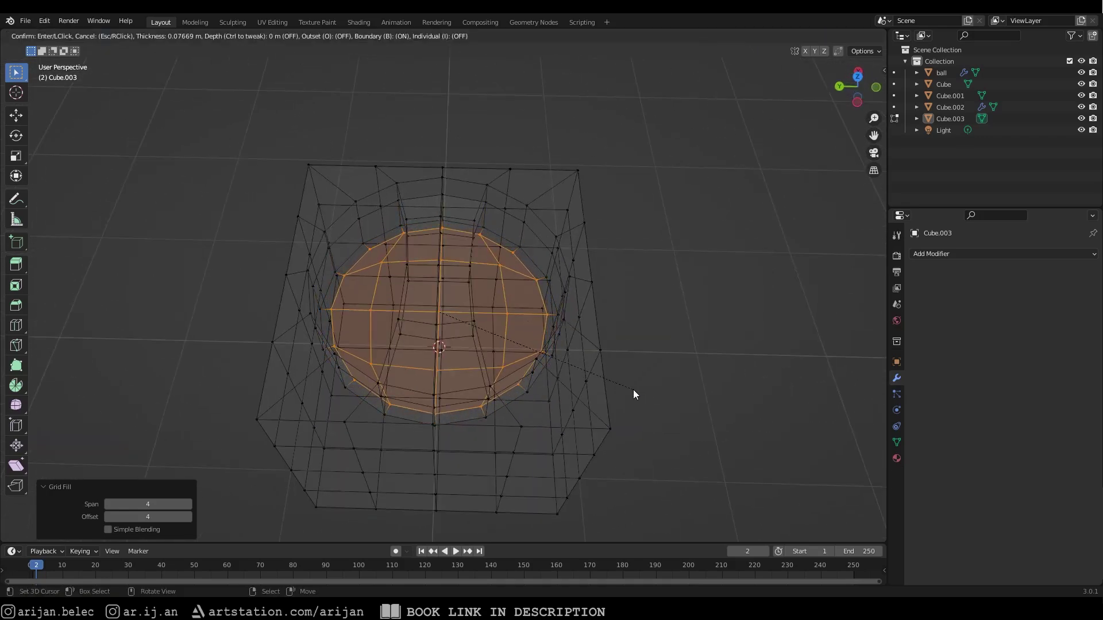
{"action": "left_click", "coordinate": [634, 394]}
{"action": "key", "text": "shift+z"}
Step: Add a horizontal loop cut around the lower recess wall, slid towards the floor with a factor of about -0.488
{"action": "middle_click_drag", "start_coordinate": [509, 247], "coordinate": [550, 214]}
{"action": "key", "text": "ctrl+r"}
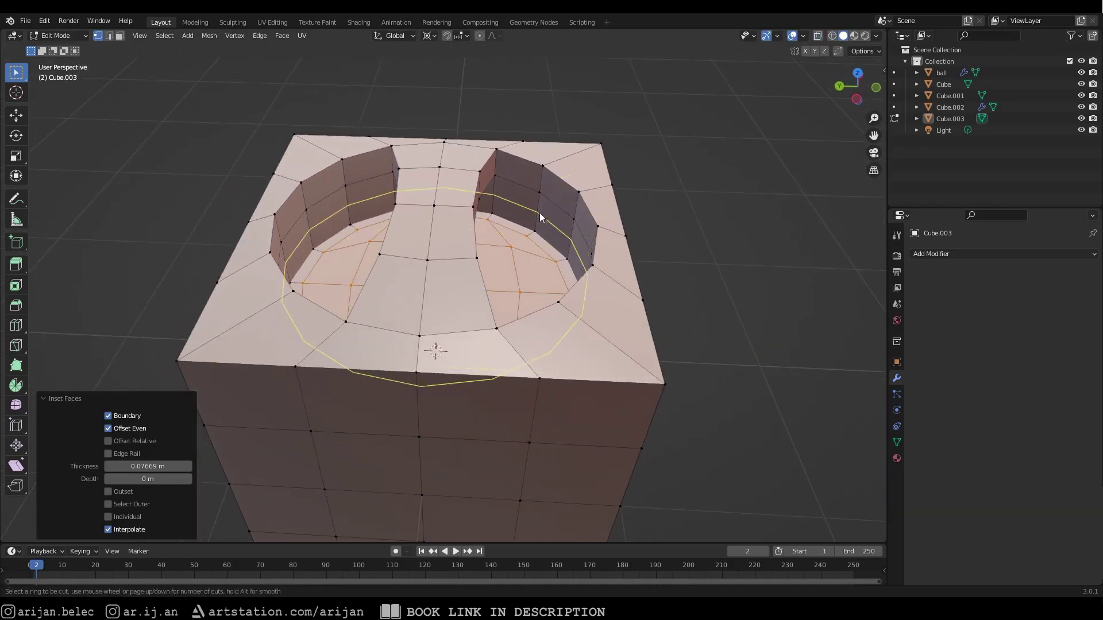
{"action": "left_click", "coordinate": [539, 212]}
{"action": "left_click_drag", "start_coordinate": [548, 221], "coordinate": [538, 219]}
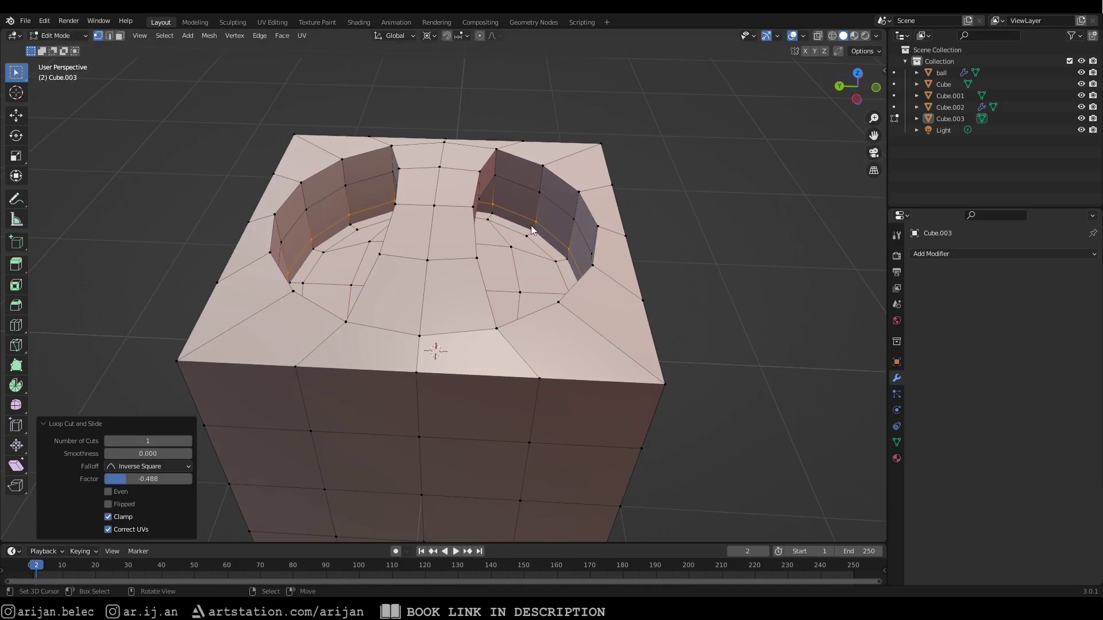
Step: Switch to Object Mode and turn off the wireframe overlay
{"action": "scroll", "coordinate": [538, 219], "scroll_direction": "down", "scroll_amount": 3}
{"action": "key", "text": "Tab"}
{"action": "middle_click_drag", "start_coordinate": [545, 253], "coordinate": [516, 182]}
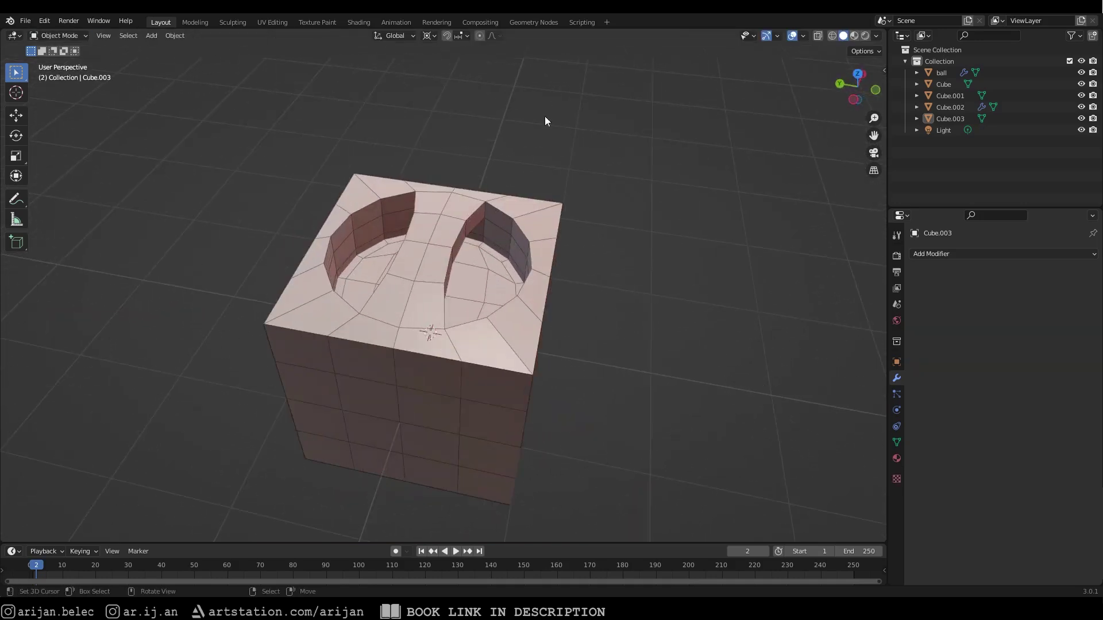
{"action": "left_click", "coordinate": [801, 36]}
{"action": "left_click", "coordinate": [733, 229]}
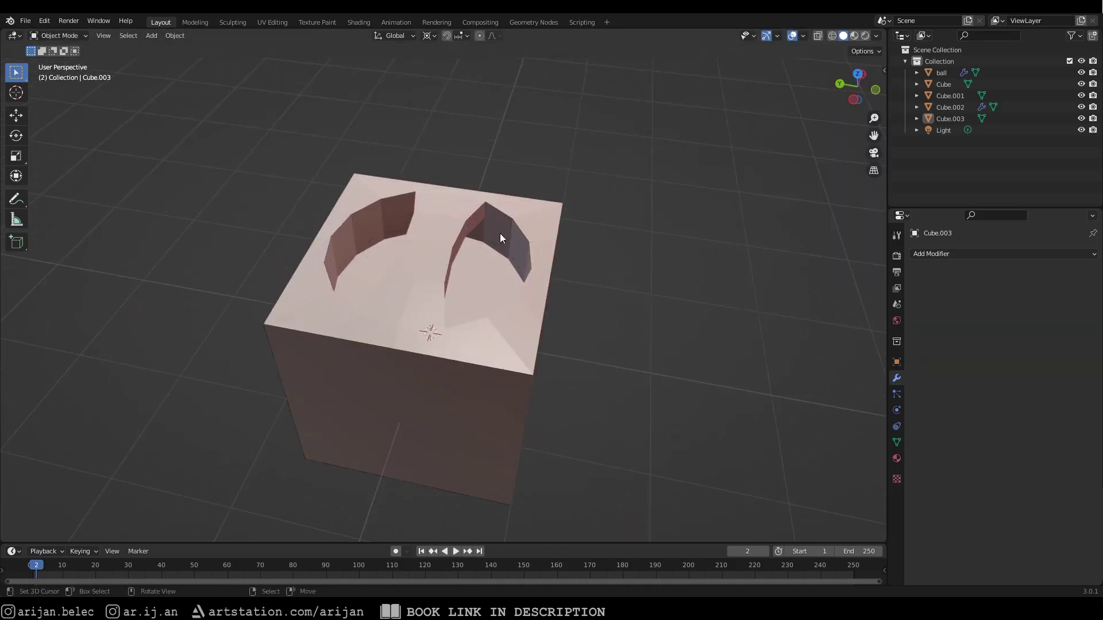
Step: Add a Subdivision Surface modifier to the recessed cube with a viewport level of 2
{"action": "middle_click_drag", "start_coordinate": [579, 243], "coordinate": [601, 219]}
{"action": "left_click", "coordinate": [518, 233]}
{"action": "mouse_move", "coordinate": [518, 233]}
{"action": "middle_mouse_down"}
{"action": "mouse_move", "coordinate": [378, 222]}
{"action": "mouse_move", "coordinate": [467, 236]}
{"action": "mouse_move", "coordinate": [505, 257]}
{"action": "mouse_move", "coordinate": [531, 224]}
{"action": "mouse_move", "coordinate": [621, 191]}
{"action": "mouse_move", "coordinate": [437, 177]}
{"action": "mouse_move", "coordinate": [435, 209]}
{"action": "mouse_move", "coordinate": [537, 237]}
{"action": "middle_mouse_up"}
{"action": "scroll", "coordinate": [467, 235], "scroll_direction": "up", "scroll_amount": 1}
{"action": "key", "text": "alt+a"}
{"action": "left_click", "coordinate": [434, 209]}
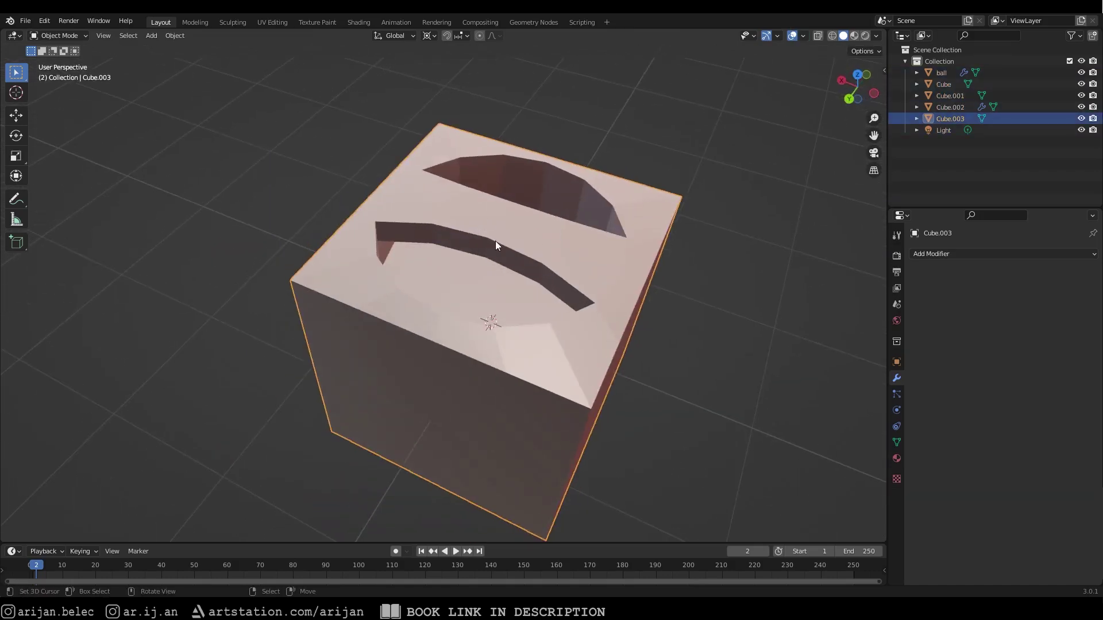
{"action": "left_click", "coordinate": [960, 254]}
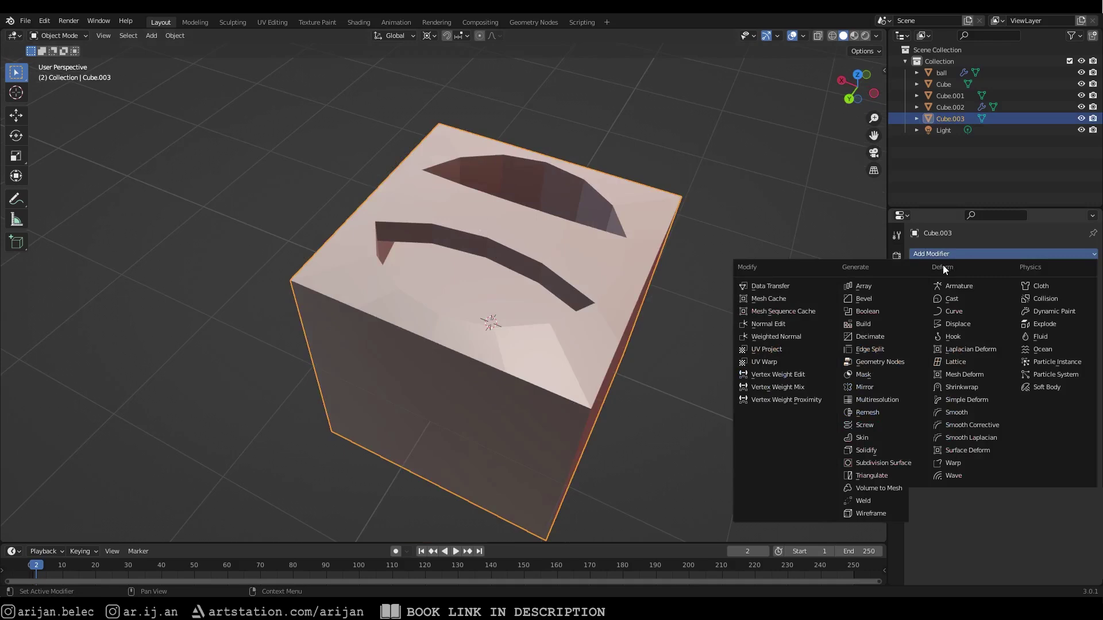
{"action": "left_click", "coordinate": [886, 463]}
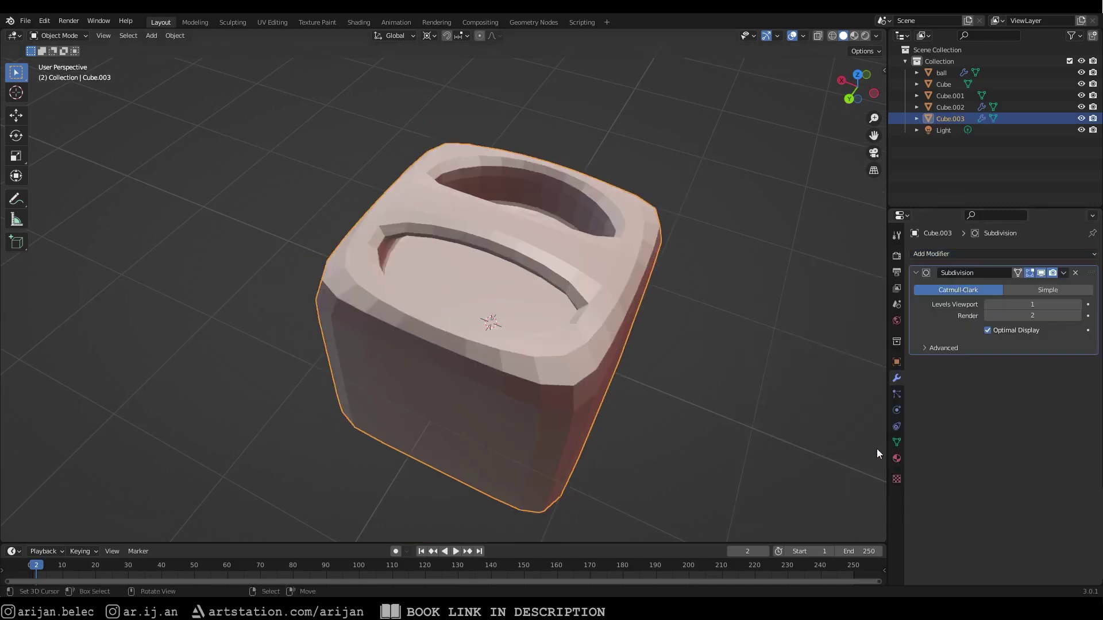
{"action": "left_click", "coordinate": [1078, 306]}
Step: Examine the subdivided recesses and their edge flow in Edit Mode, using both solid and wireframe display
{"action": "scroll", "coordinate": [591, 275], "scroll_direction": "down", "scroll_amount": 2}
{"action": "middle_click_drag", "start_coordinate": [587, 276], "coordinate": [534, 280]}
{"action": "scroll", "coordinate": [532, 279], "scroll_direction": "up", "scroll_amount": 2}
{"action": "key", "text": "Tab"}
{"action": "scroll", "coordinate": [434, 255], "scroll_direction": "down", "scroll_amount": 3}
{"action": "middle_click_drag", "start_coordinate": [433, 255], "coordinate": [374, 230]}
{"action": "scroll", "coordinate": [373, 229], "scroll_direction": "up", "scroll_amount": 3}
{"action": "right_click", "coordinate": [391, 241], "text": "alt"}
{"action": "key", "text": "shift+z"}
{"action": "key", "text": "shift+z"}
{"action": "middle_click_drag", "start_coordinate": [459, 218], "coordinate": [580, 258]}
{"action": "scroll", "coordinate": [485, 264], "scroll_direction": "down", "scroll_amount": 2}
{"action": "middle_click_drag", "start_coordinate": [419, 264], "coordinate": [438, 228]}
Step: Return to Object Mode and shade the recessed cube smooth
{"action": "key", "text": "Tab"}
{"action": "scroll", "coordinate": [438, 228], "scroll_direction": "up", "scroll_amount": 2}
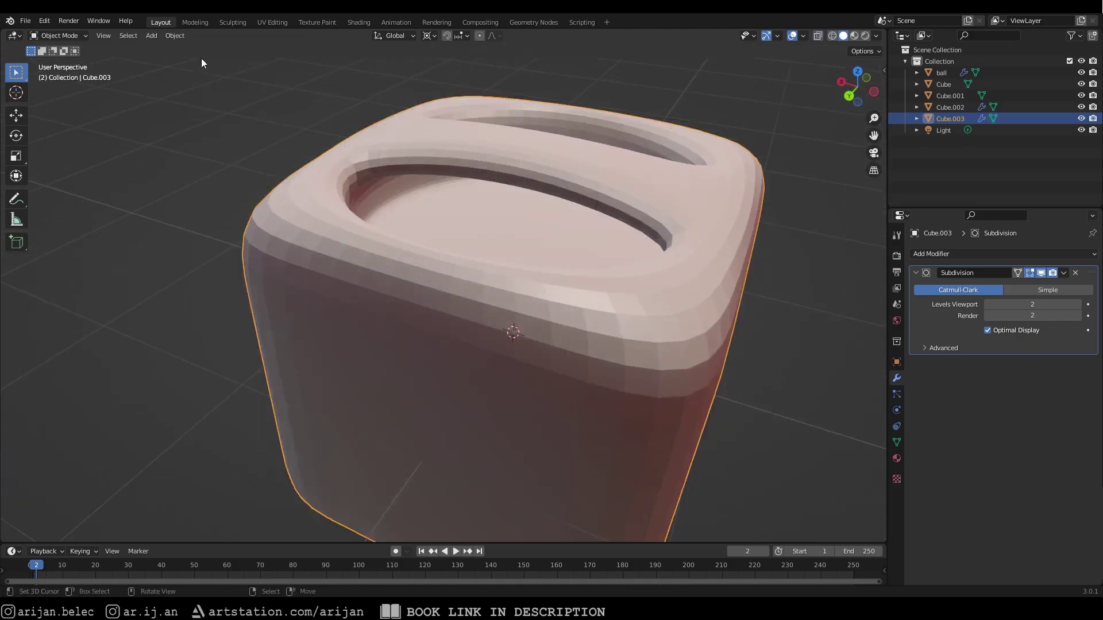
{"action": "left_click", "coordinate": [175, 35]}
{"action": "left_click", "coordinate": [238, 273]}
{"action": "middle_click_drag", "start_coordinate": [238, 275], "coordinate": [311, 256]}
{"action": "scroll", "coordinate": [311, 257], "scroll_direction": "down", "scroll_amount": 2}
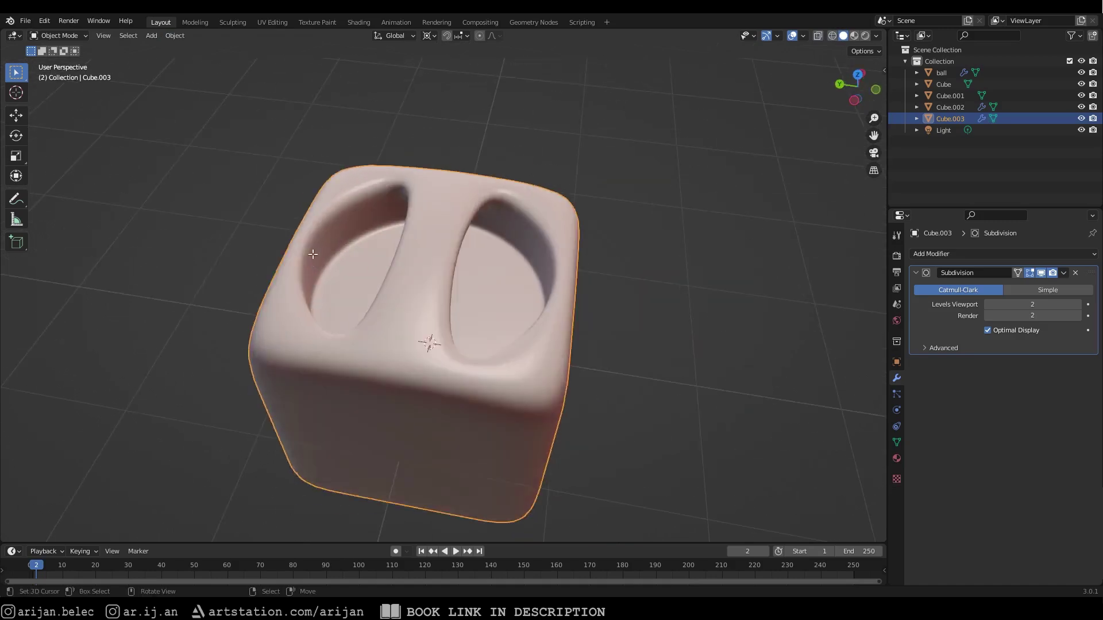
Step: Select the upper rim edge loops of both half-moon recesses and bevel them by about 0.042 m with one segment
{"action": "key", "text": "Tab"}
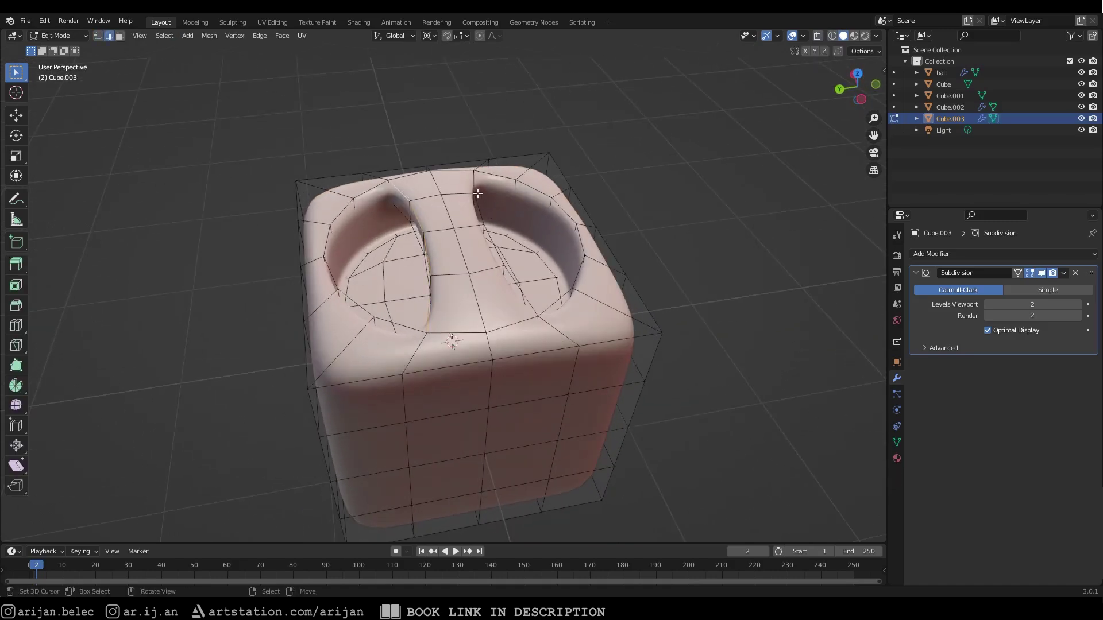
{"action": "right_click", "coordinate": [367, 189], "text": "alt+shift"}
{"action": "key", "text": "shift+z"}
{"action": "middle_click_drag", "start_coordinate": [419, 293], "coordinate": [508, 315]}
{"action": "key", "text": "shift+z"}
{"action": "key", "text": "shift+z"}
{"action": "middle_click_drag", "start_coordinate": [527, 244], "coordinate": [492, 241]}
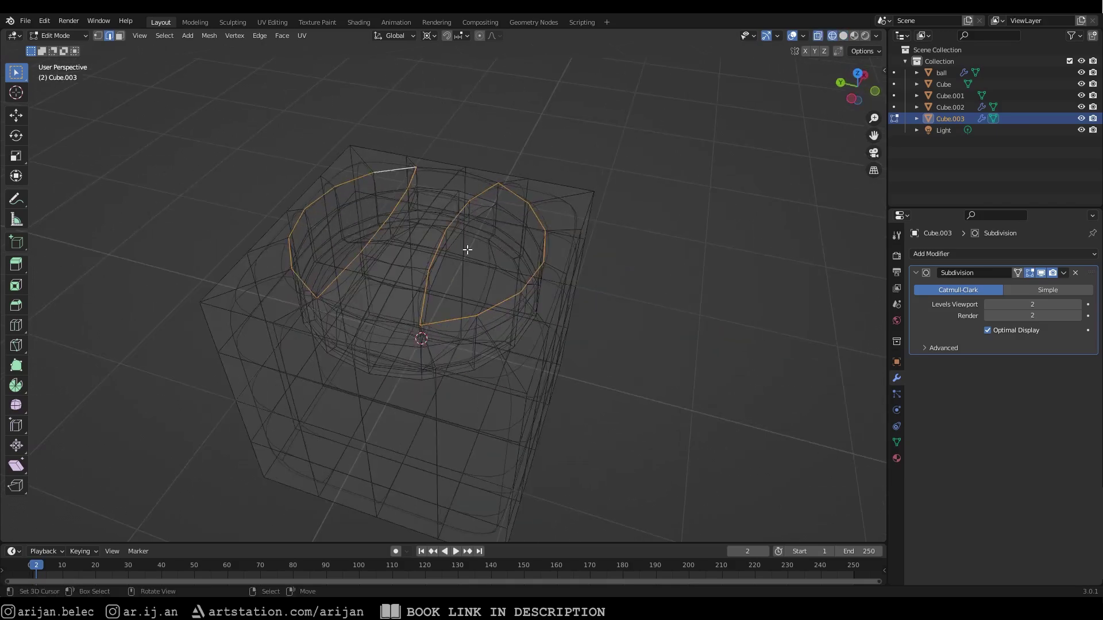
{"action": "middle_click_drag", "start_coordinate": [441, 303], "coordinate": [395, 181]}
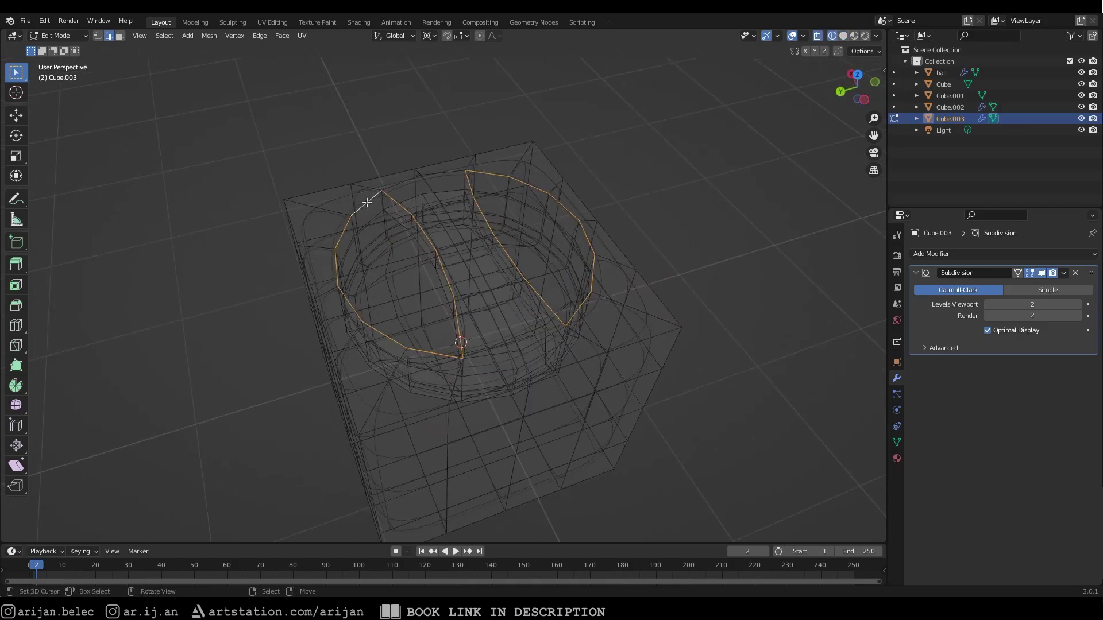
{"action": "key", "text": "alt+z"}
{"action": "middle_click_drag", "start_coordinate": [507, 370], "coordinate": [438, 359]}
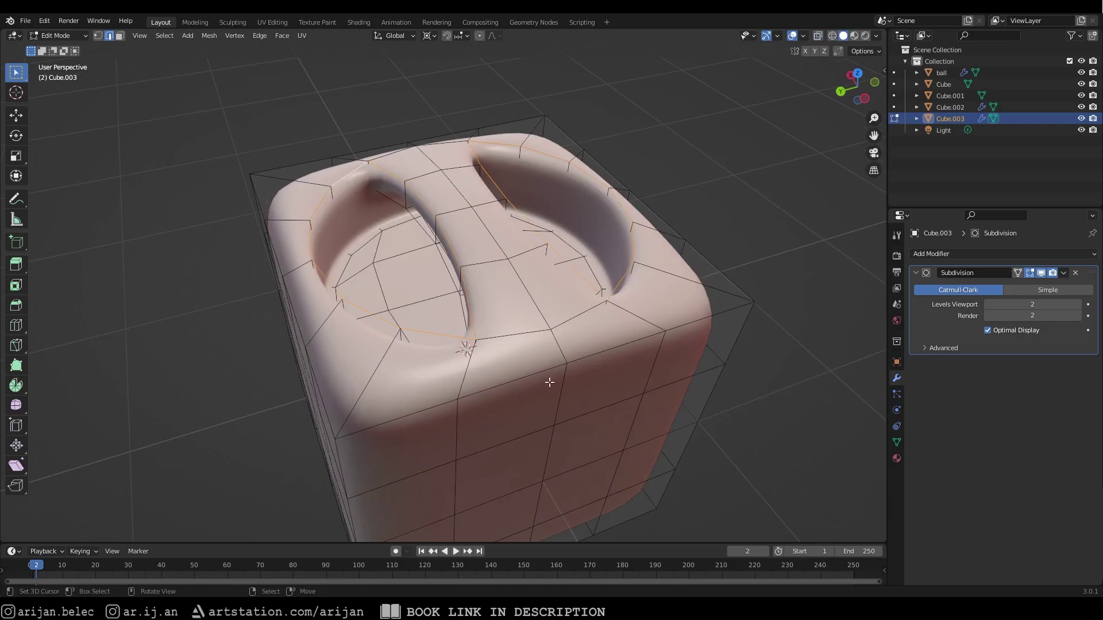
{"action": "key", "text": "shift+z"}
{"action": "scroll", "coordinate": [609, 236], "scroll_direction": "up", "scroll_amount": 2}
{"action": "scroll", "coordinate": [539, 188], "scroll_direction": "down", "scroll_amount": 3}
{"action": "mouse_move", "coordinate": [539, 187]}
{"action": "middle_mouse_down"}
{"action": "mouse_move", "coordinate": [493, 214]}
{"action": "mouse_move", "coordinate": [520, 230]}
{"action": "middle_mouse_up"}
{"action": "key", "text": "shift+z"}
{"action": "middle_click_drag", "start_coordinate": [536, 359], "coordinate": [603, 401]}
{"action": "key", "text": "ctrl+b"}
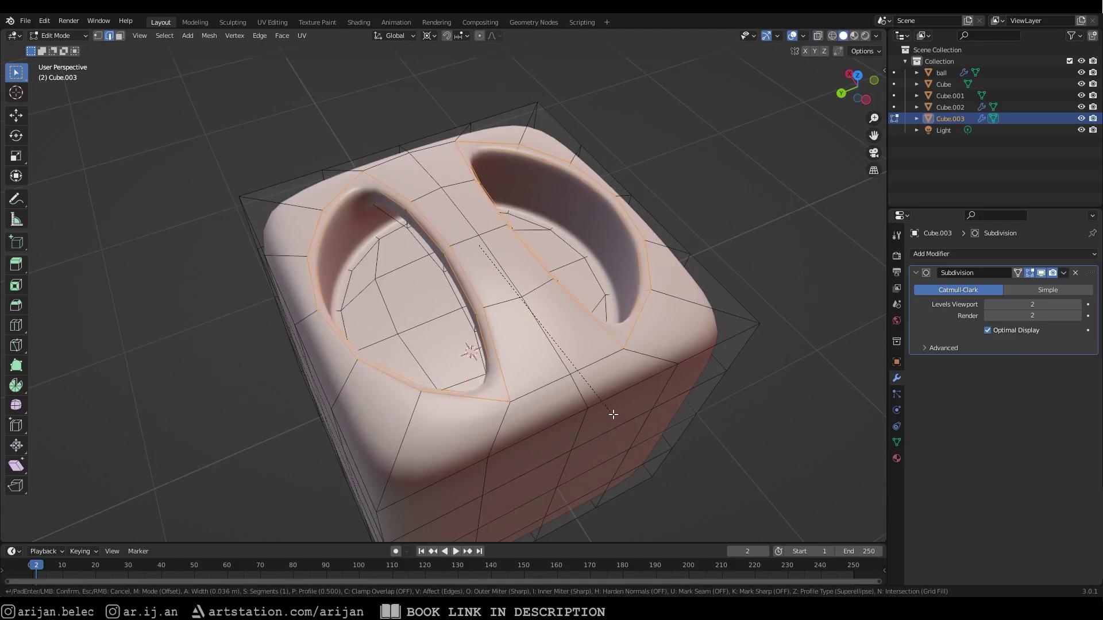
{"action": "left_click", "coordinate": [614, 414]}
Step: Add two supporting loop cuts along one recess's bevelled rim, slid with factors of about -0.635 and 0.722
{"action": "middle_click_drag", "start_coordinate": [615, 413], "coordinate": [447, 336]}
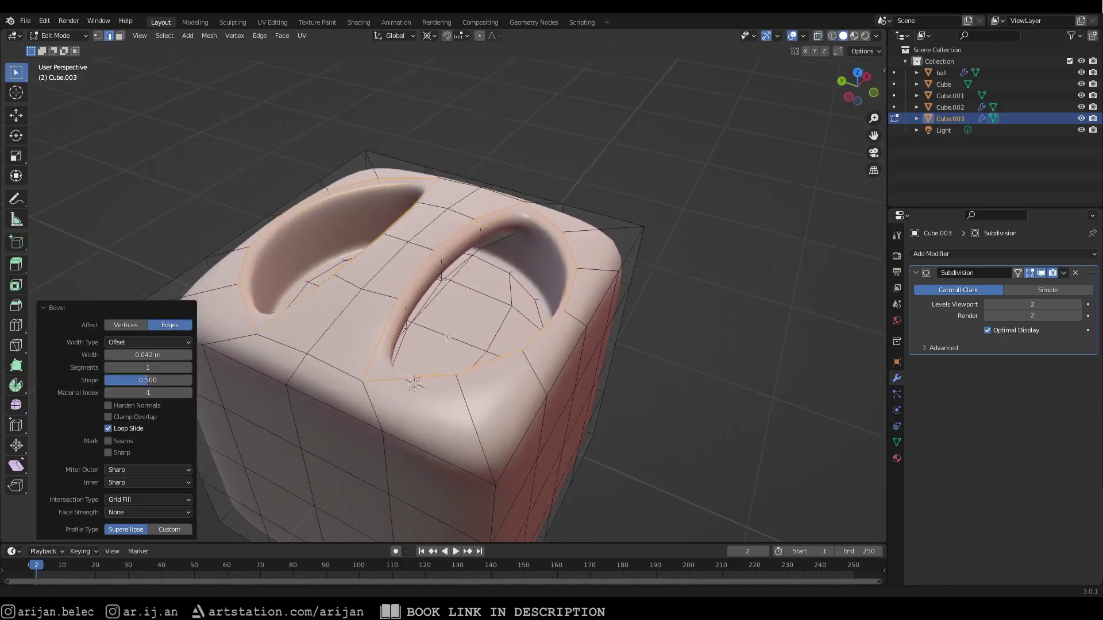
{"action": "scroll", "coordinate": [446, 336], "scroll_direction": "up", "scroll_amount": 5}
{"action": "key", "text": "g"}
{"action": "key", "text": "g"}
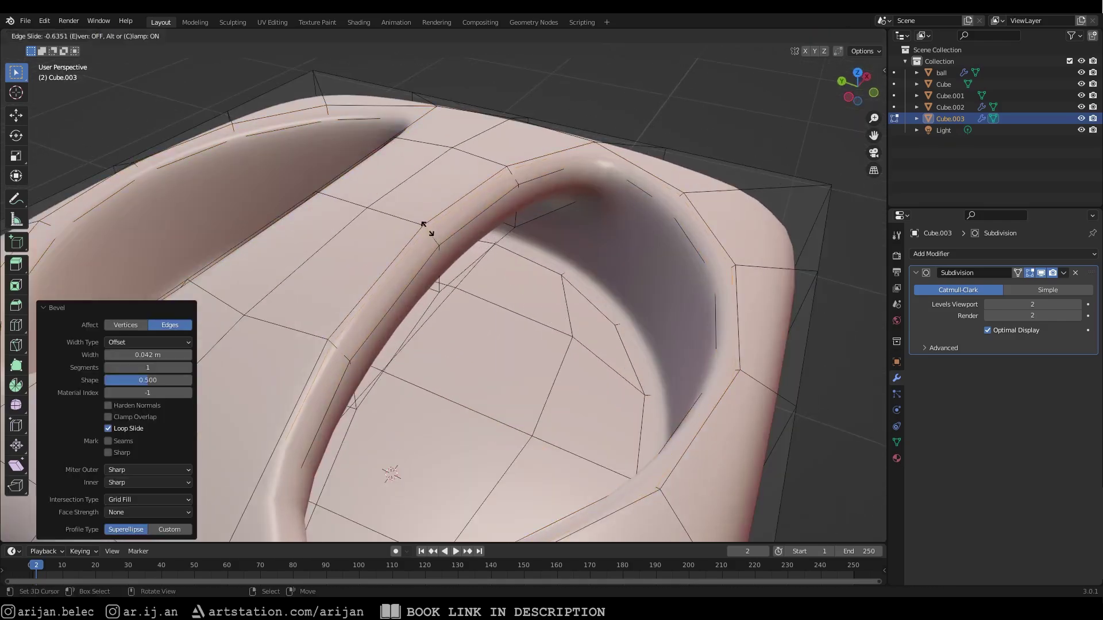
{"action": "left_click", "coordinate": [427, 229]}
{"action": "key", "text": "ctrl+r"}
{"action": "left_click", "coordinate": [431, 233]}
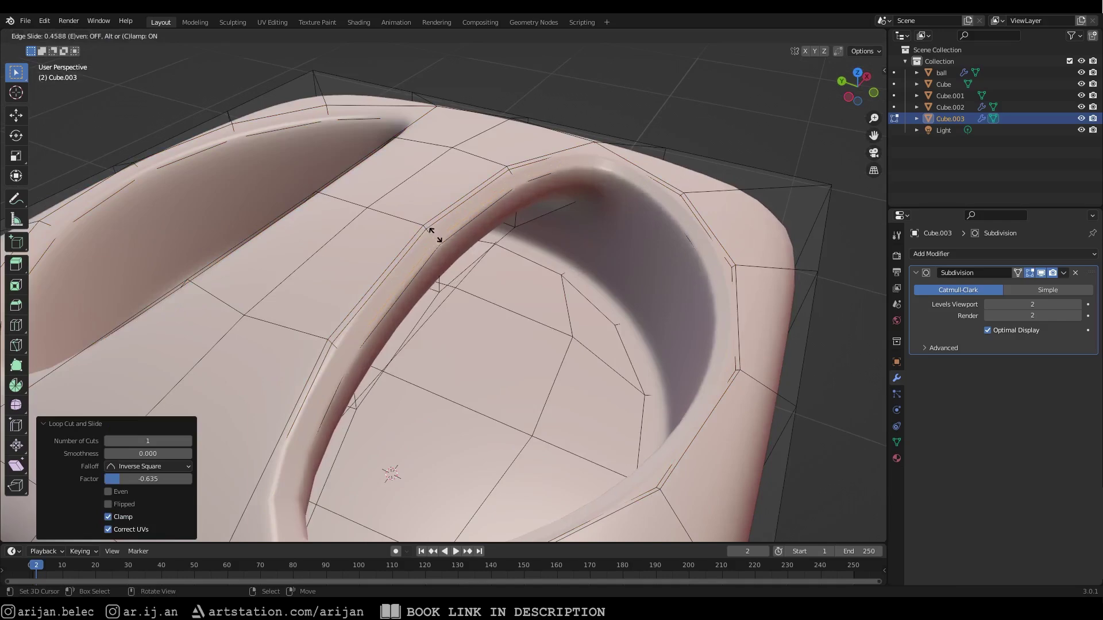
{"action": "left_click", "coordinate": [435, 234]}
Step: Add a supporting loop cut along the other recess's bevelled rim, slid by about -0.41
{"action": "middle_click_drag", "start_coordinate": [434, 235], "coordinate": [480, 229]}
{"action": "left_click", "coordinate": [488, 157]}
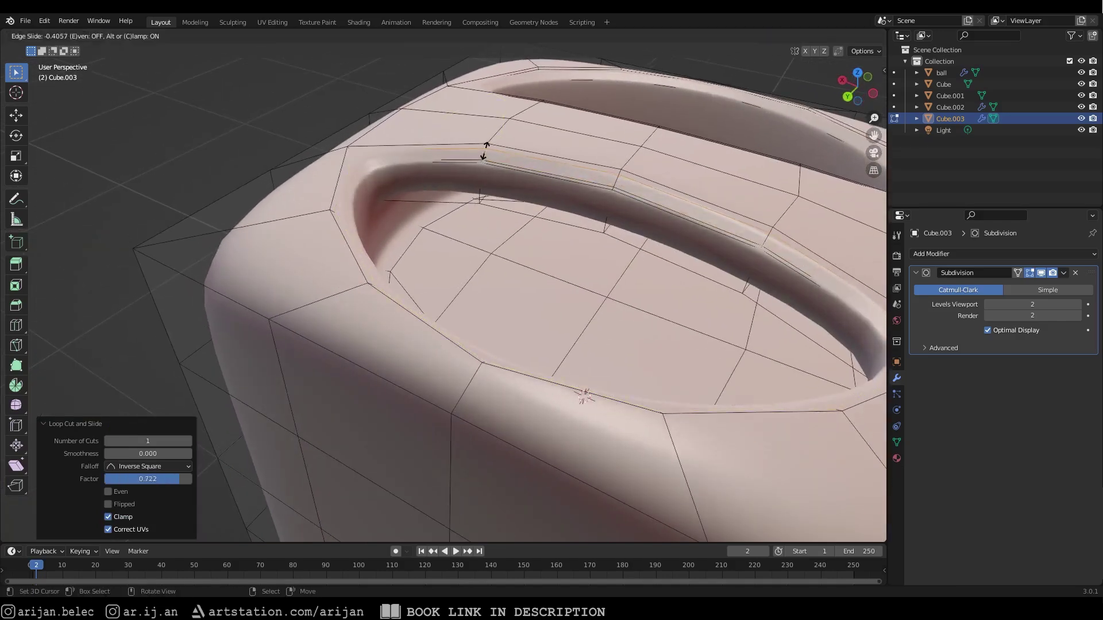
{"action": "left_click", "coordinate": [484, 151]}
Step: Raise the Subdivision modifier's viewport level to 3 in Object Mode and inspect the sharpened recess rims
{"action": "key", "text": "Tab"}
{"action": "scroll", "coordinate": [517, 218], "scroll_direction": "down", "scroll_amount": 4}
{"action": "middle_click_drag", "start_coordinate": [517, 218], "coordinate": [290, 254]}
{"action": "scroll", "coordinate": [291, 254], "scroll_direction": "up", "scroll_amount": 5}
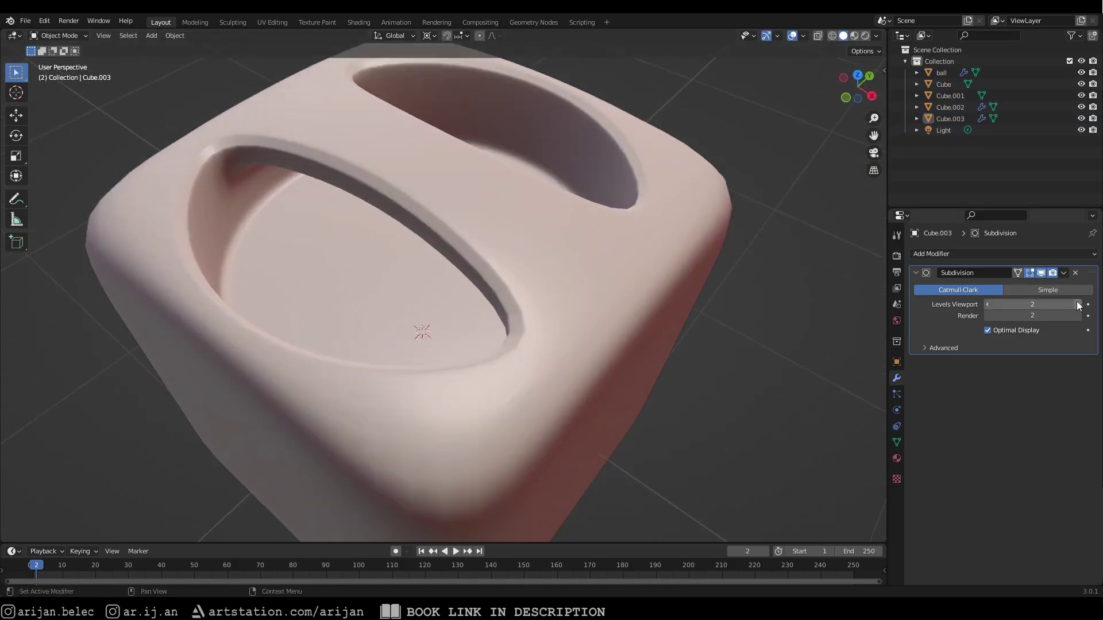
{"action": "scroll", "coordinate": [404, 260], "scroll_direction": "down", "scroll_amount": 3}
{"action": "middle_click_drag", "start_coordinate": [404, 261], "coordinate": [564, 243]}
{"action": "scroll", "coordinate": [564, 244], "scroll_direction": "up", "scroll_amount": 4}
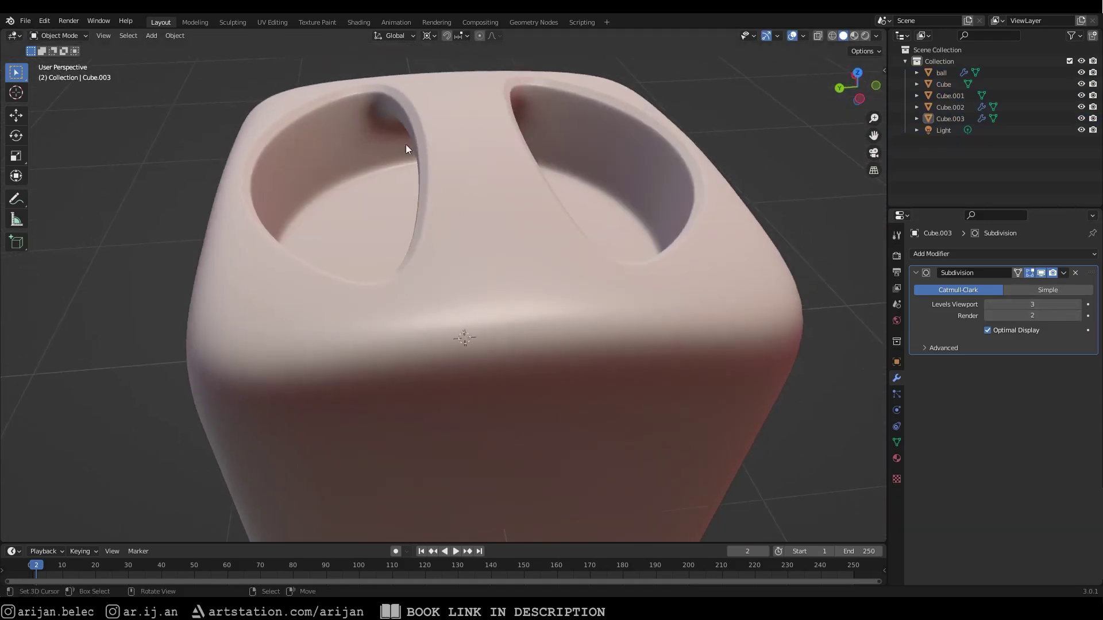
Step: Try adding supporting loop cuts across the two ends of one half-moon recess, sliding the first by a factor of about 0.51
{"action": "middle_click_drag", "start_coordinate": [276, 183], "coordinate": [564, 264]}
{"action": "scroll", "coordinate": [564, 264], "scroll_direction": "down", "scroll_amount": 3}
{"action": "left_click", "coordinate": [467, 265]}
{"action": "key", "text": "Tab"}
{"action": "middle_click_drag", "start_coordinate": [475, 250], "coordinate": [540, 244]}
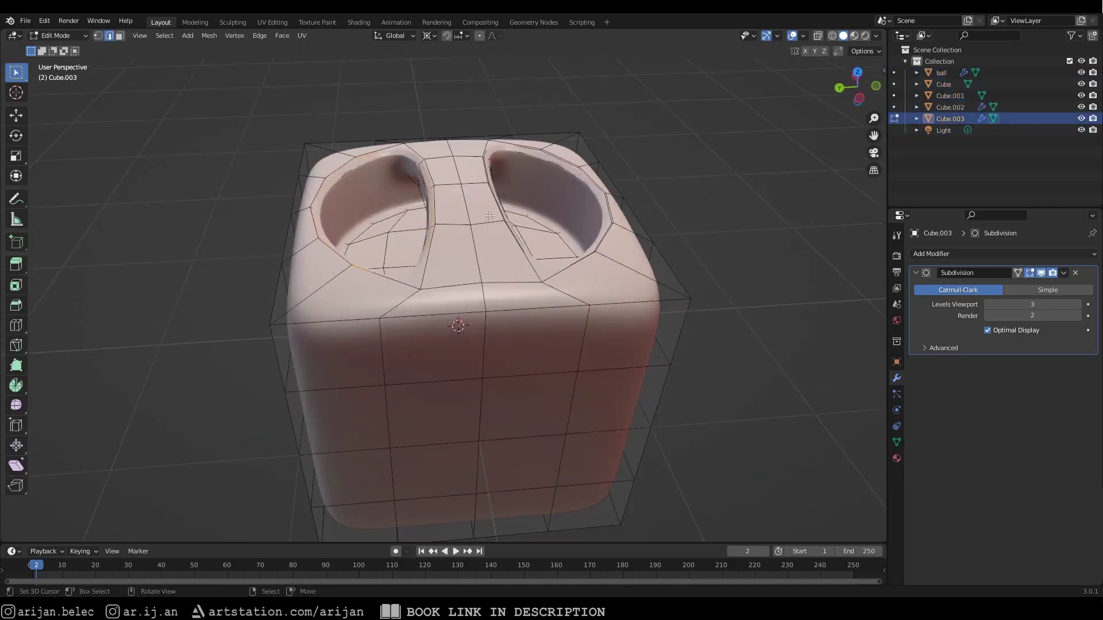
{"action": "middle_click_drag", "start_coordinate": [368, 201], "coordinate": [477, 301], "text": "shift"}
{"action": "middle_click_drag", "start_coordinate": [396, 253], "coordinate": [517, 275]}
{"action": "scroll", "coordinate": [459, 241], "scroll_direction": "up", "scroll_amount": 2}
{"action": "middle_click_drag", "start_coordinate": [436, 242], "coordinate": [445, 189]}
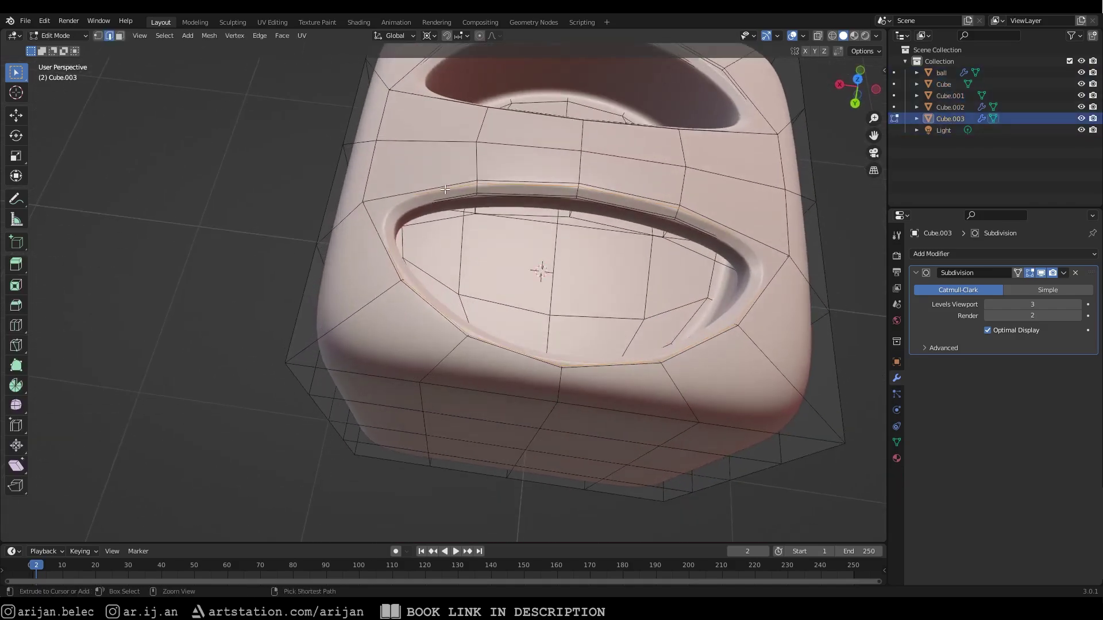
{"action": "left_click", "coordinate": [445, 189]}
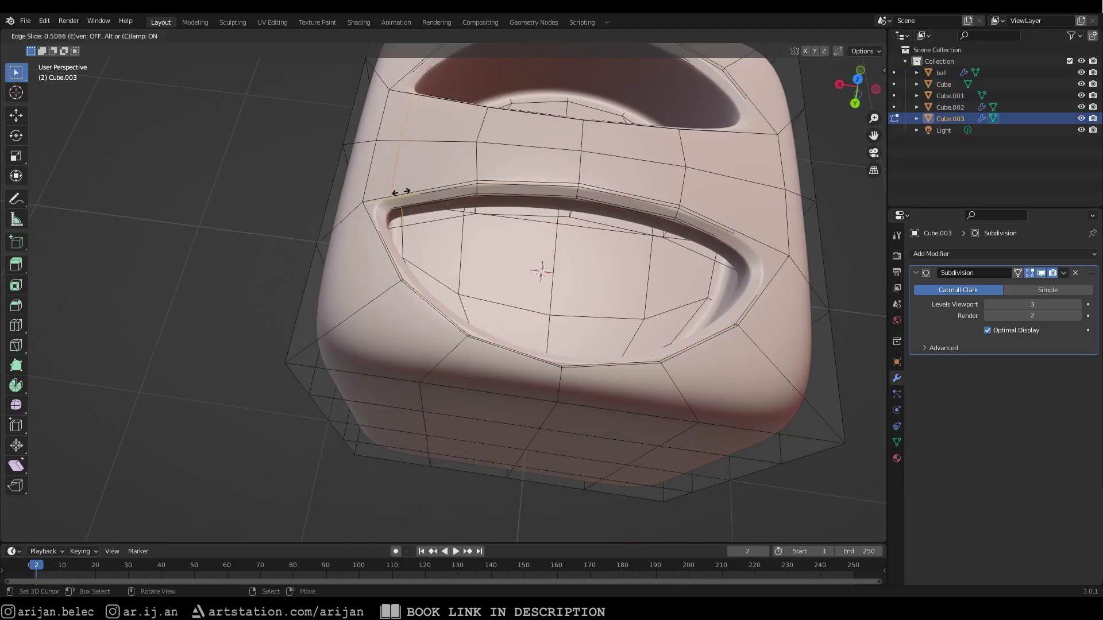
{"action": "left_click", "coordinate": [400, 192]}
{"action": "left_click", "coordinate": [719, 220]}
{"action": "left_click", "coordinate": [755, 236]}
Step: Undo the two loop cuts across the ends of the half-moon recess
{"action": "middle_click_drag", "start_coordinate": [776, 313], "coordinate": [672, 304]}
{"action": "key", "text": "ctrl+z"}
{"action": "key", "text": "ctrl+z"}
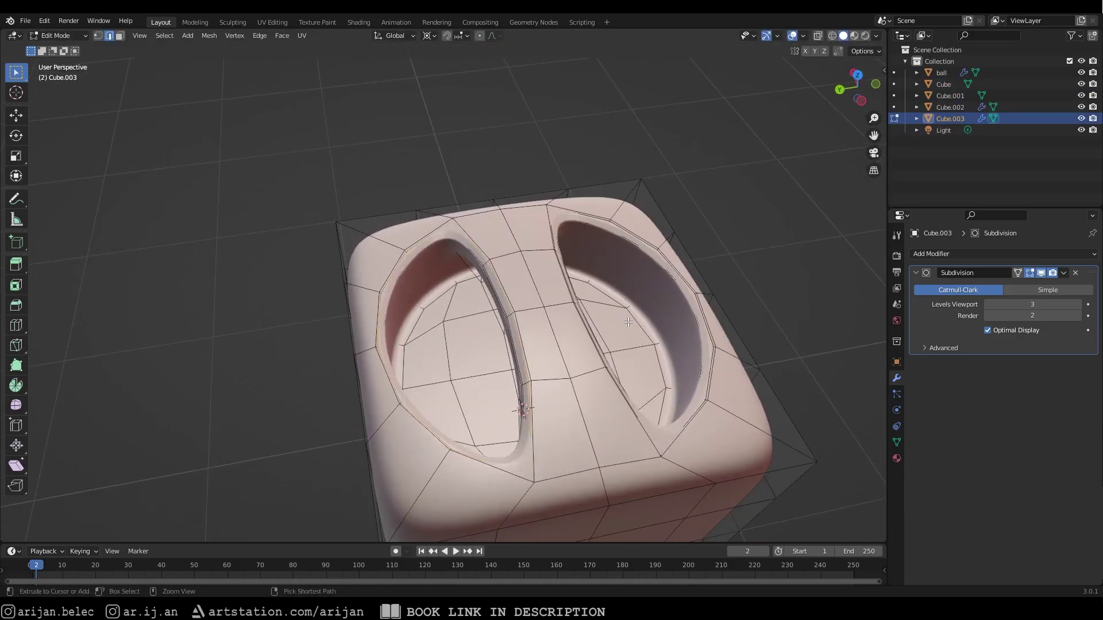
Step: Add a single unslid loop cut around the inner wall of a half-moon recess
{"action": "key", "text": "Tab"}
{"action": "middle_click_drag", "start_coordinate": [548, 297], "coordinate": [493, 296]}
{"action": "scroll", "coordinate": [495, 299], "scroll_direction": "up", "scroll_amount": 2}
{"action": "key", "text": "Tab"}
{"action": "mouse_move", "coordinate": [544, 345]}
{"action": "middle_mouse_down"}
{"action": "mouse_move", "coordinate": [569, 299]}
{"action": "mouse_move", "coordinate": [542, 267]}
{"action": "mouse_move", "coordinate": [431, 252]}
{"action": "middle_mouse_up"}
{"action": "scroll", "coordinate": [560, 329], "scroll_direction": "up", "scroll_amount": 3}
{"action": "key", "text": "ctrl+r"}
{"action": "left_click", "coordinate": [592, 334]}
{"action": "right_click", "coordinate": [593, 334]}
Step: Select the mid-wall edge loops of both recesses and edge-slide them by a factor of about -0.61
{"action": "key", "text": "shift+z"}
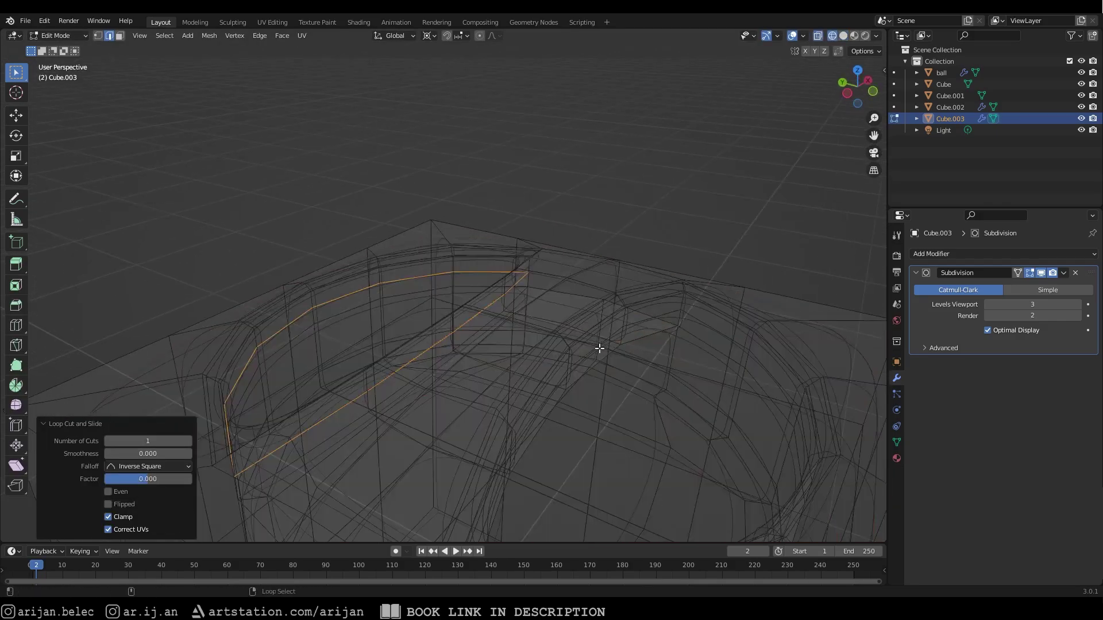
{"action": "right_click", "coordinate": [600, 347], "text": "alt+shift"}
{"action": "key", "text": "alt+z"}
{"action": "key", "text": "g"}
{"action": "key", "text": "g"}
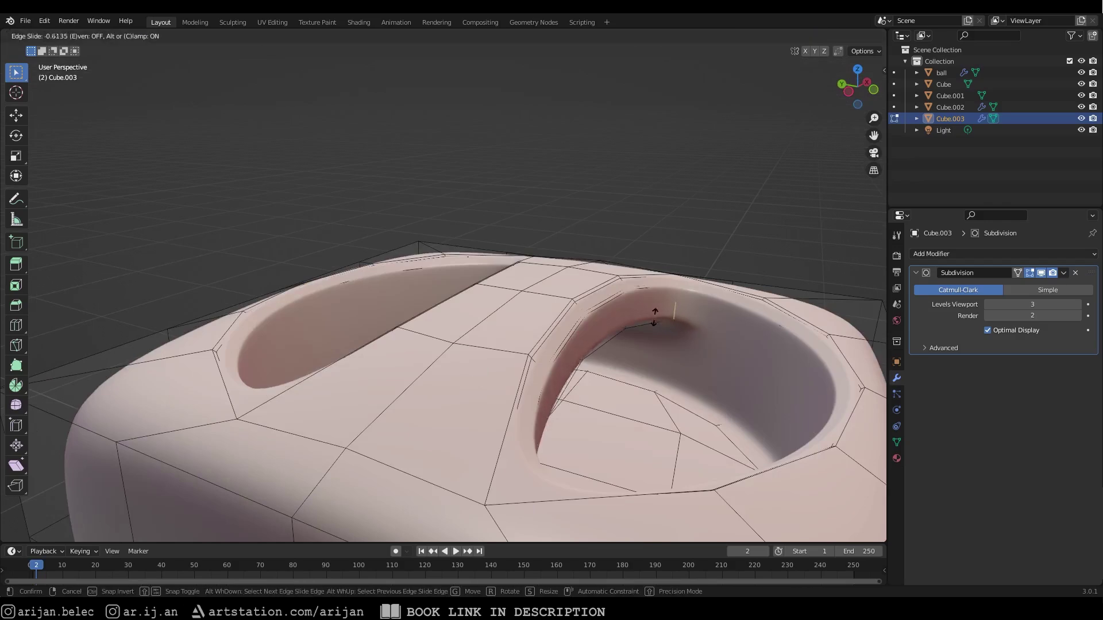
{"action": "left_click", "coordinate": [656, 317]}
Step: Add a horizontal loop cut around the cube's sides just below its top face, slid by a factor of about -0.41
{"action": "scroll", "coordinate": [656, 318], "scroll_direction": "down", "scroll_amount": 4}
{"action": "middle_click_drag", "start_coordinate": [408, 275], "coordinate": [586, 281]}
{"action": "scroll", "coordinate": [542, 326], "scroll_direction": "down", "scroll_amount": 2}
{"action": "key", "text": "Tab"}
{"action": "scroll", "coordinate": [542, 325], "scroll_direction": "down", "scroll_amount": 3}
{"action": "scroll", "coordinate": [528, 313], "scroll_direction": "up", "scroll_amount": 3}
{"action": "key", "text": "Tab"}
{"action": "scroll", "coordinate": [516, 305], "scroll_direction": "up", "scroll_amount": 2}
{"action": "key", "text": "ctrl+r"}
{"action": "left_click", "coordinate": [442, 337]}
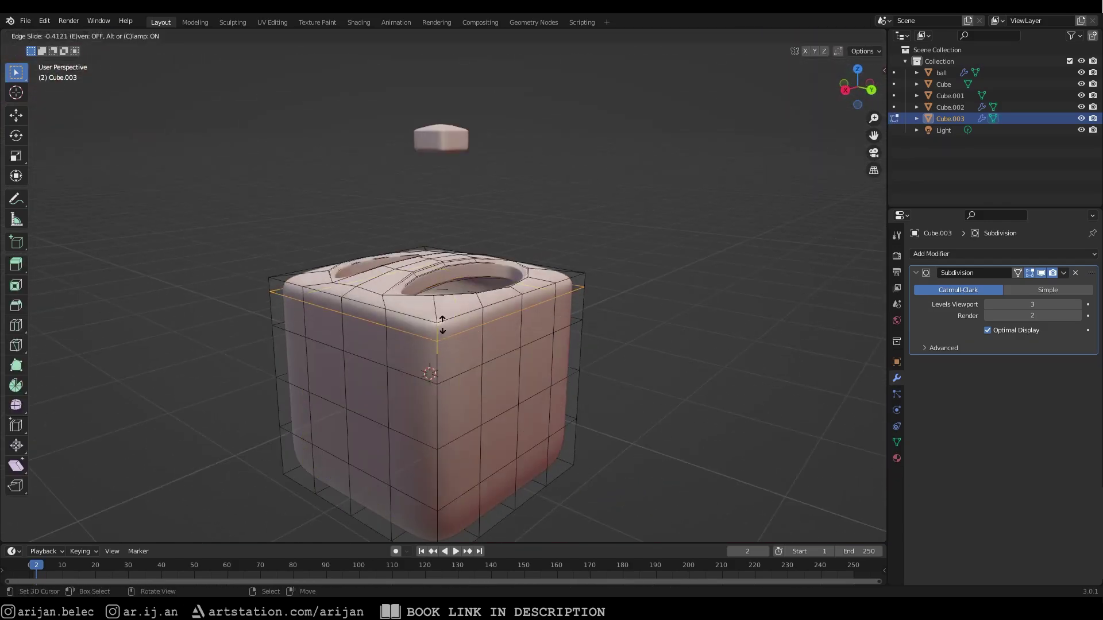
{"action": "left_click", "coordinate": [443, 319]}
Step: Examine the subdivided cube's top edges, recess rims and central strip from several angles in Object Mode
{"action": "middle_click_drag", "start_coordinate": [464, 328], "coordinate": [405, 301]}
{"action": "key", "text": "Tab"}
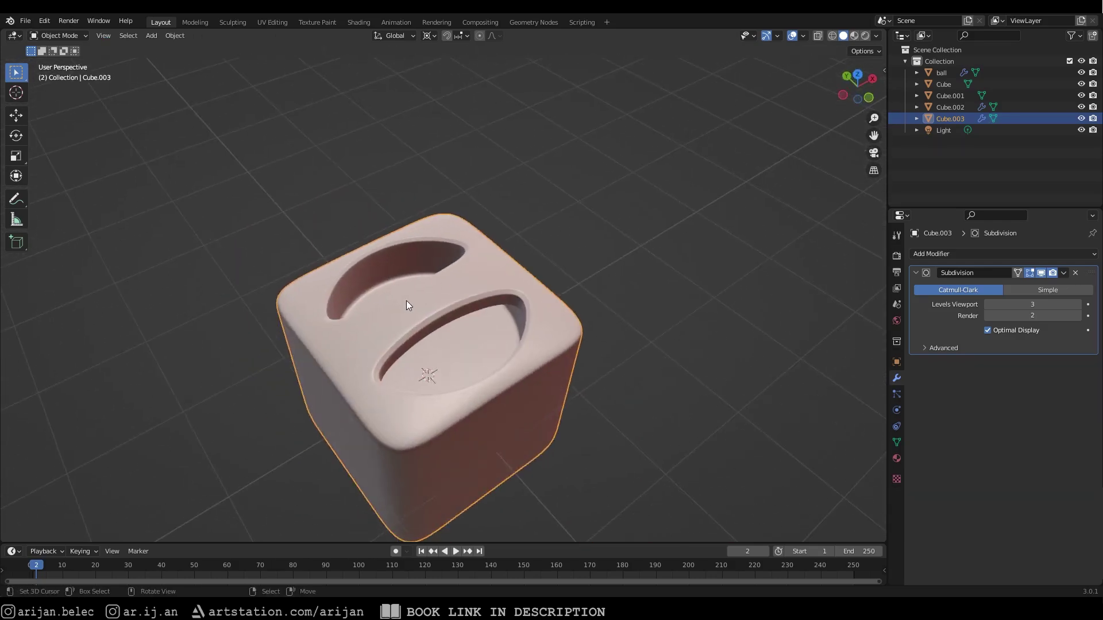
{"action": "key", "text": "Tab"}
{"action": "middle_click_drag", "start_coordinate": [511, 260], "coordinate": [506, 238]}
{"action": "middle_click_drag", "start_coordinate": [437, 284], "coordinate": [556, 202]}
{"action": "key", "text": "Tab"}
{"action": "scroll", "coordinate": [556, 202], "scroll_direction": "up", "scroll_amount": 2}
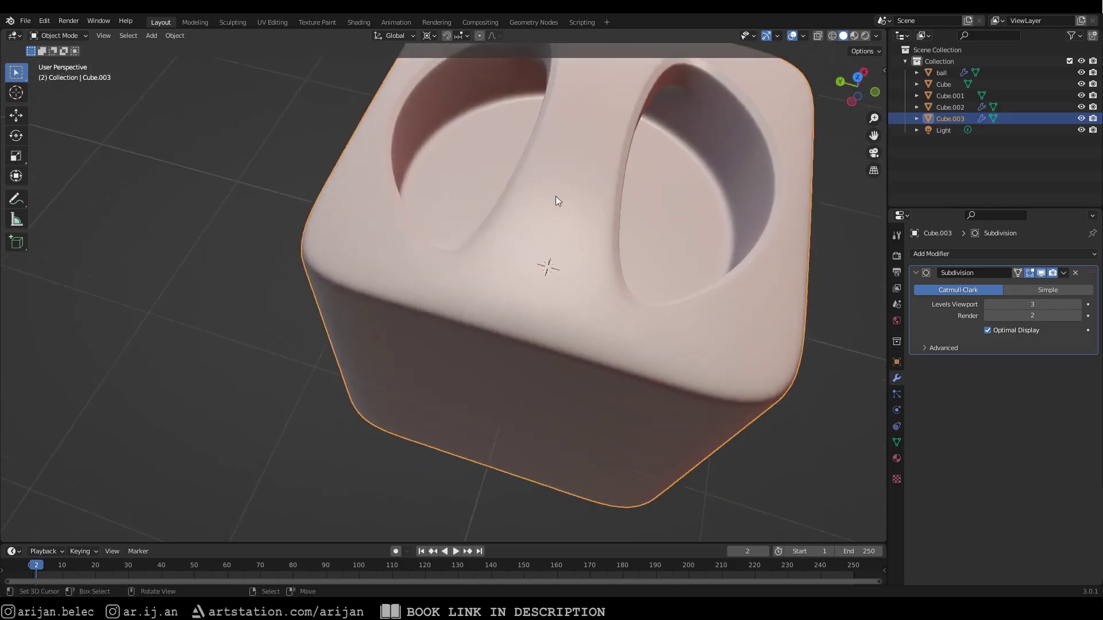
{"action": "scroll", "coordinate": [516, 230], "scroll_direction": "down", "scroll_amount": 4}
{"action": "middle_click_drag", "start_coordinate": [421, 272], "coordinate": [501, 260]}
{"action": "scroll", "coordinate": [501, 265], "scroll_direction": "up", "scroll_amount": 3}
{"action": "middle_click_drag", "start_coordinate": [484, 265], "coordinate": [429, 271]}
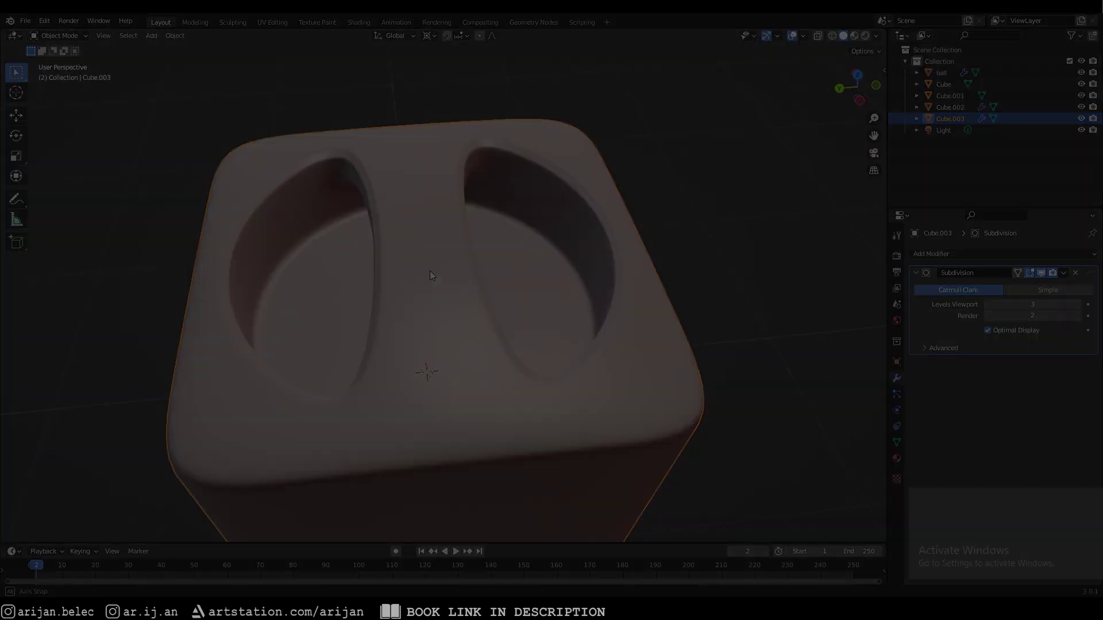